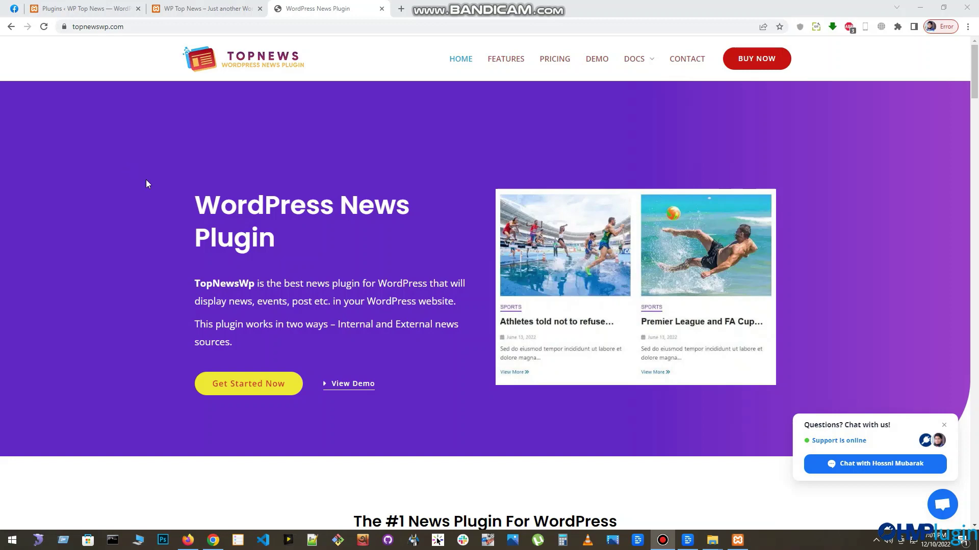
Step: Scroll down the TopNewsWp homepage to the breaking news ticker demo
scroll(146, 184, down, 2)
scroll(146, 183, down, 2)
scroll(146, 184, down, 1)
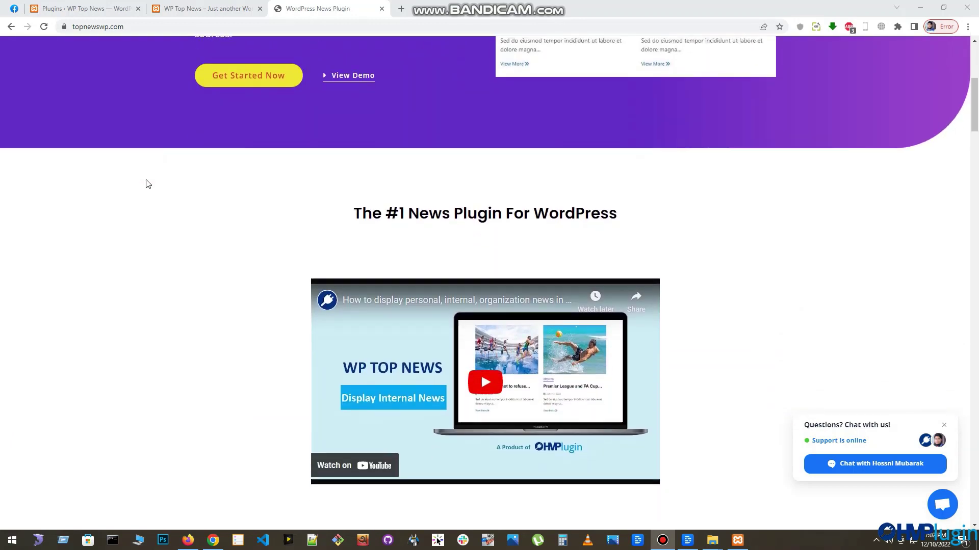
scroll(146, 183, down, 2)
scroll(147, 184, down, 1)
scroll(146, 184, down, 2)
scroll(146, 184, down, 2)
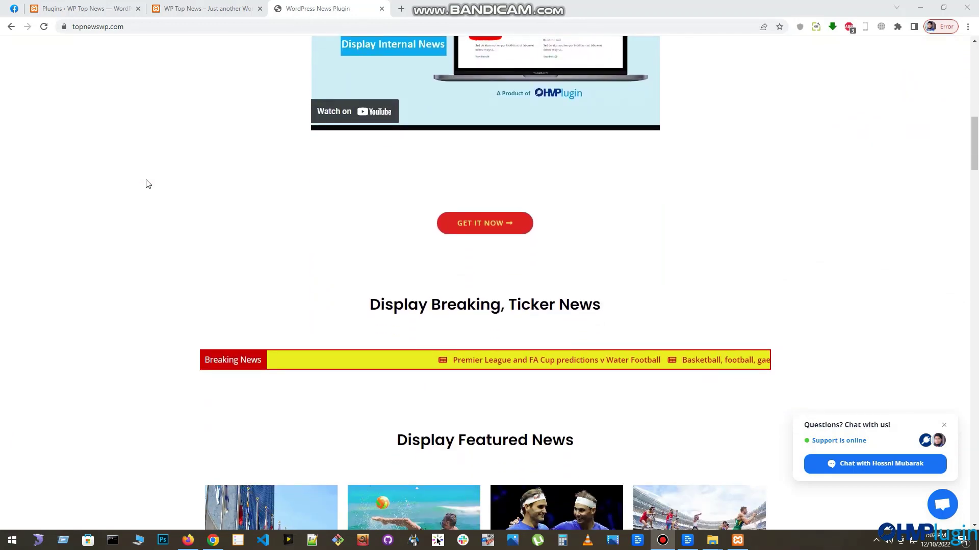
scroll(143, 178, down, 1)
scroll(143, 177, down, 2)
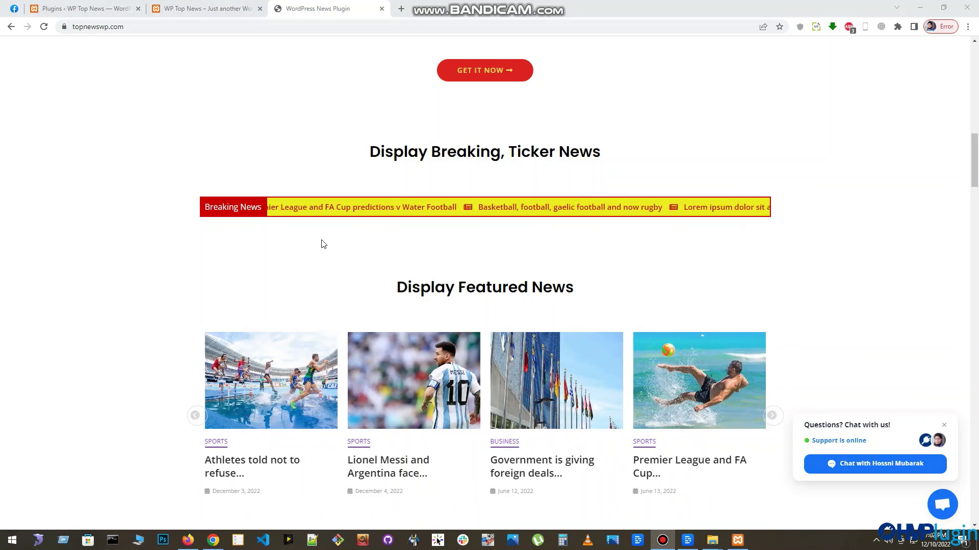
Step: Highlight the 'Display Breaking, Ticker News' heading, then scroll back to the top
drag(370, 151, 605, 151)
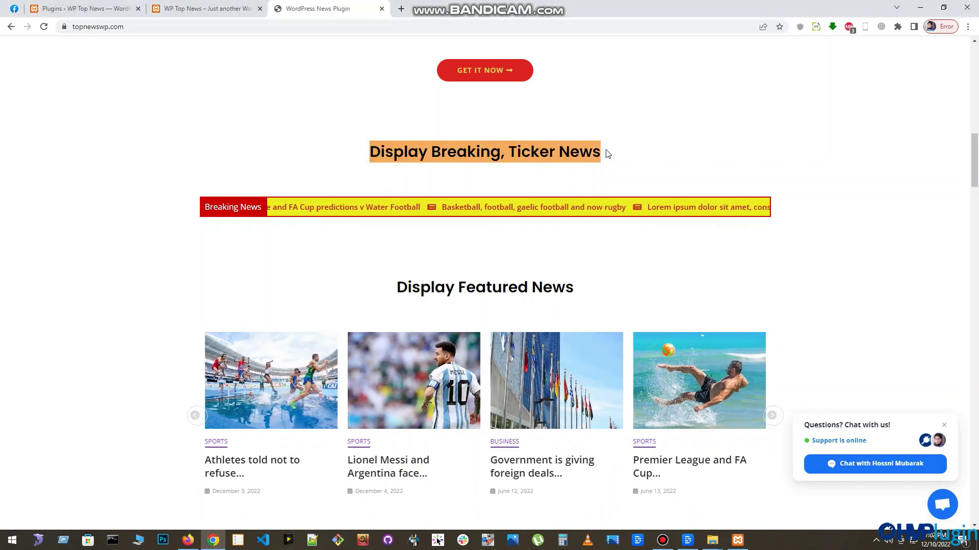
click(645, 151)
scroll(835, 281, up, 4)
scroll(835, 282, up, 4)
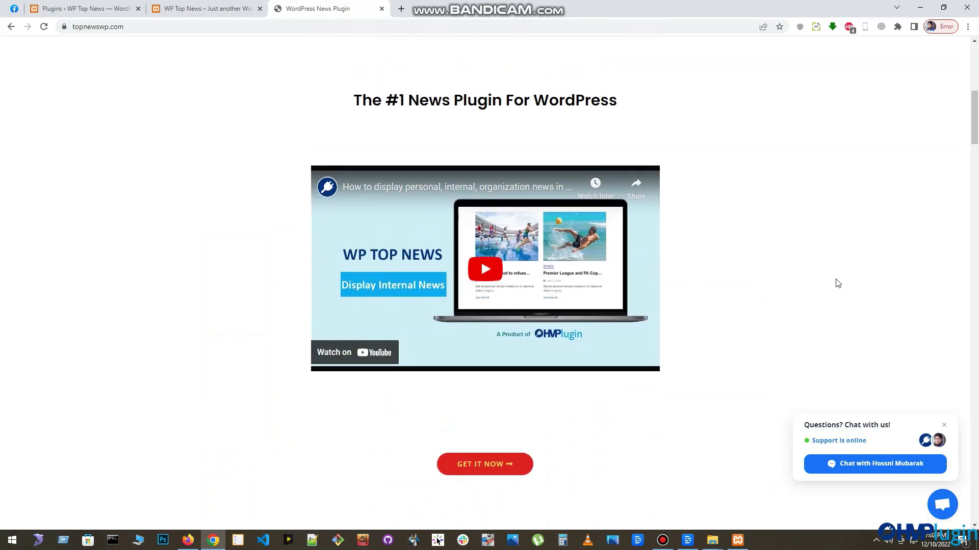
scroll(835, 282, up, 6)
scroll(835, 282, up, 2)
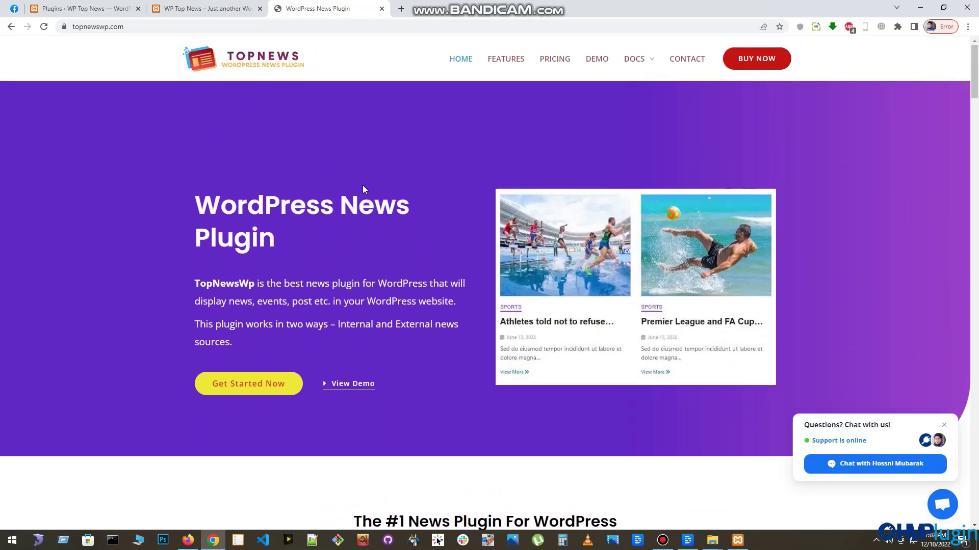
click(81, 9)
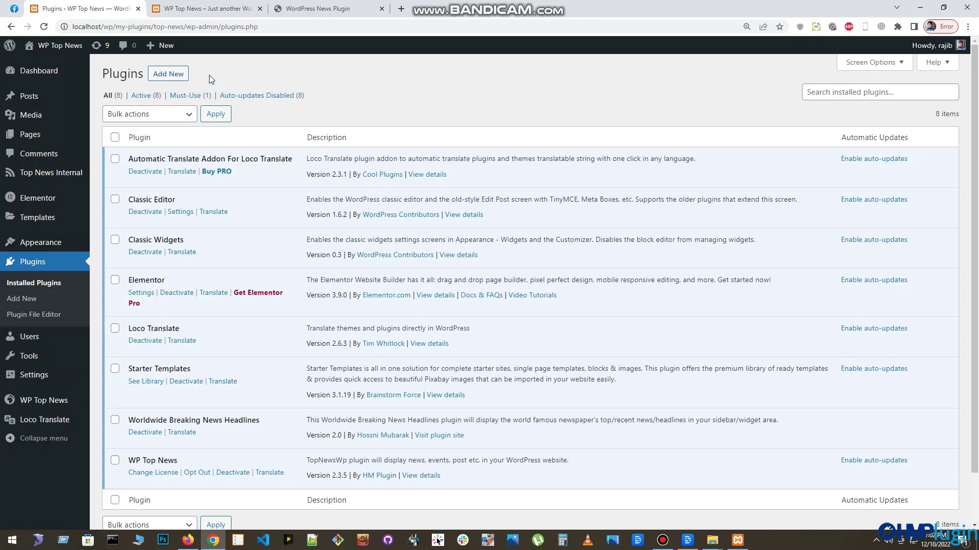
click(174, 75)
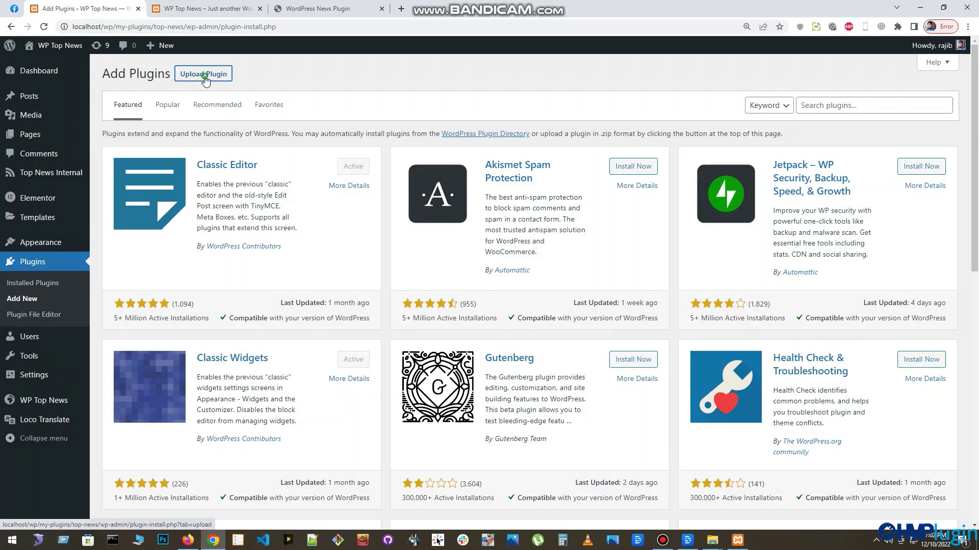
click(204, 76)
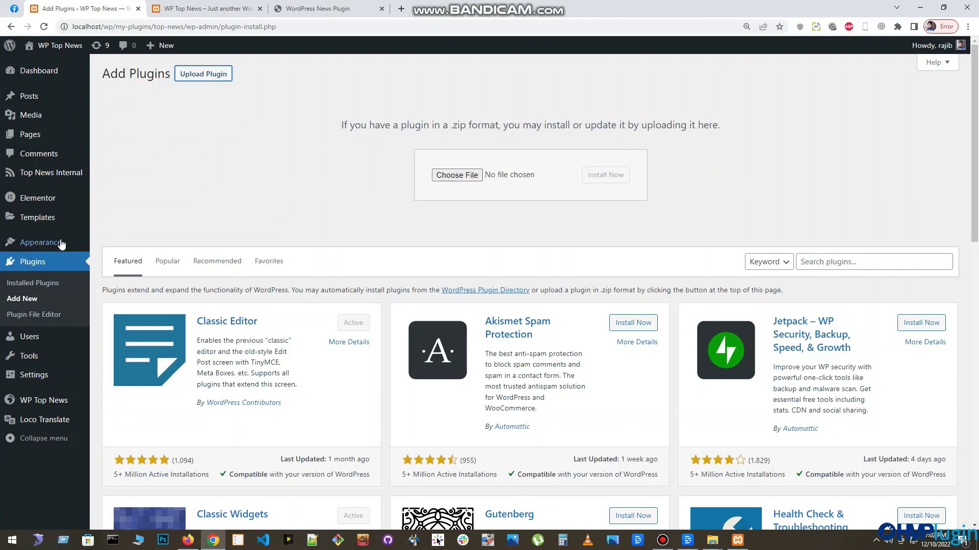
click(34, 283)
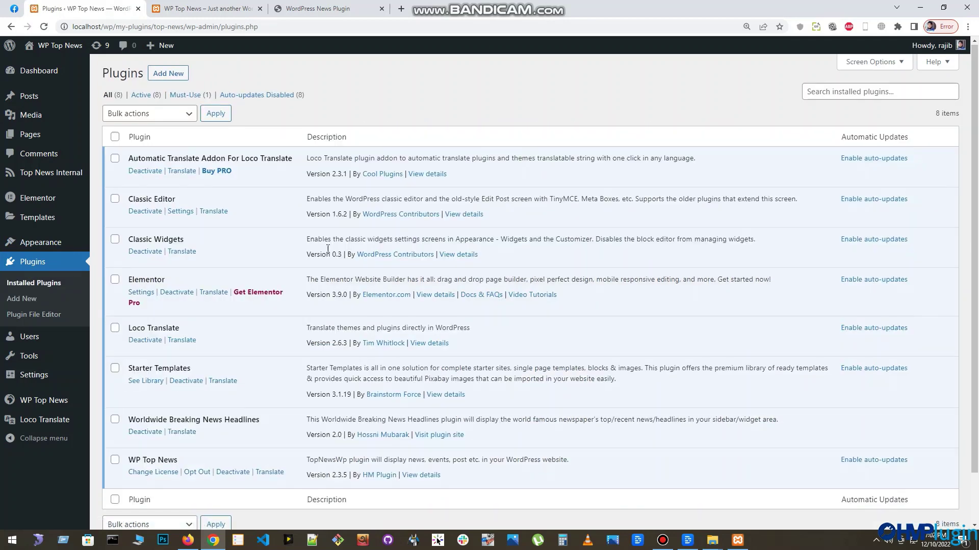
scroll(323, 270, down, 2)
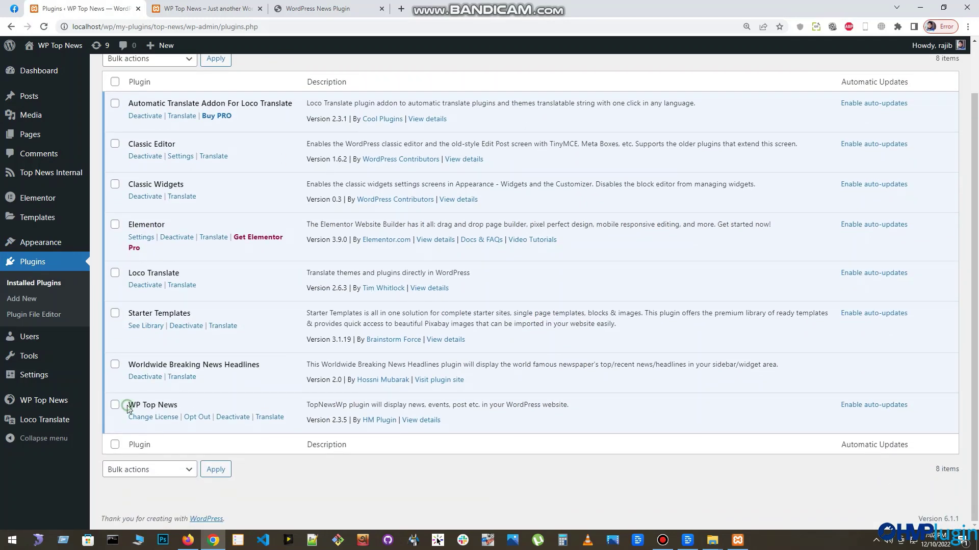
drag(128, 408, 176, 406)
click(198, 407)
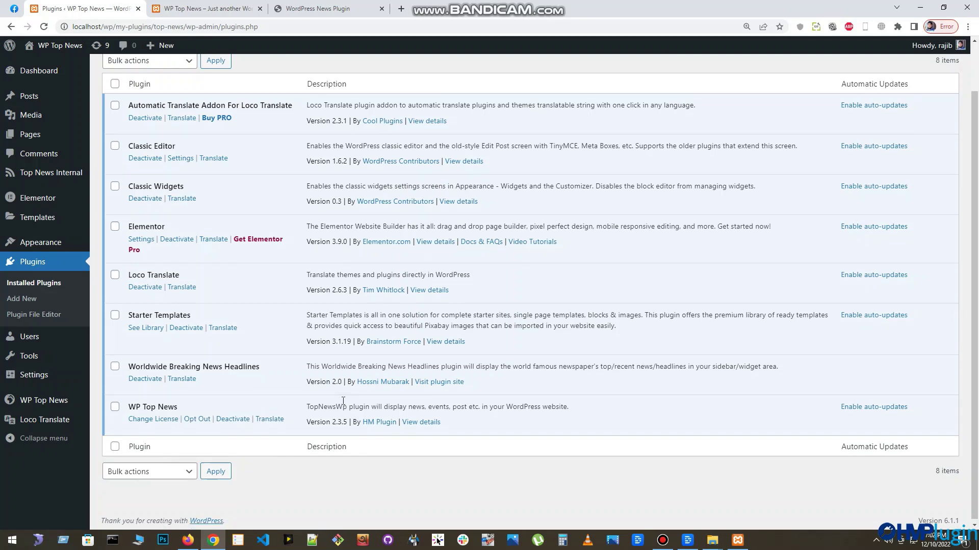
scroll(342, 404, up, 2)
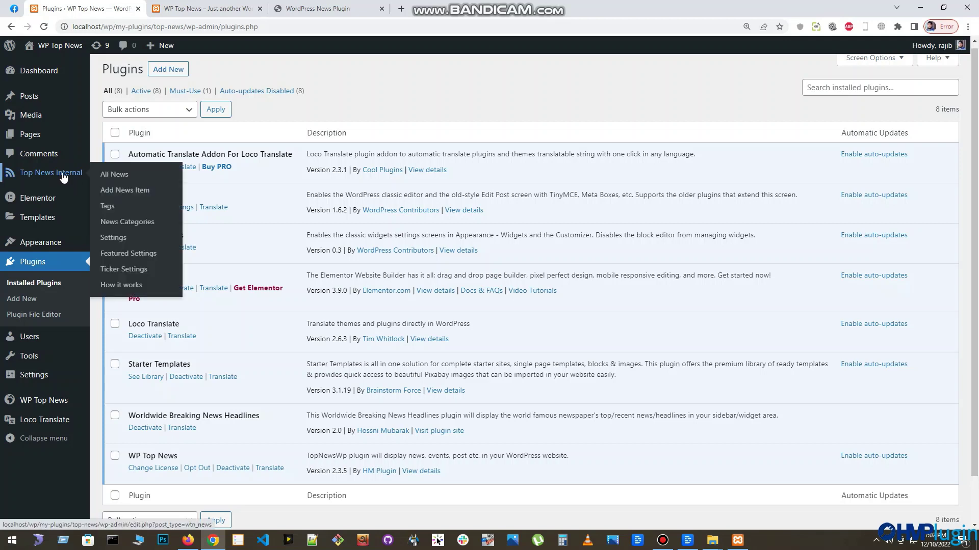
mouse_move(51, 173)
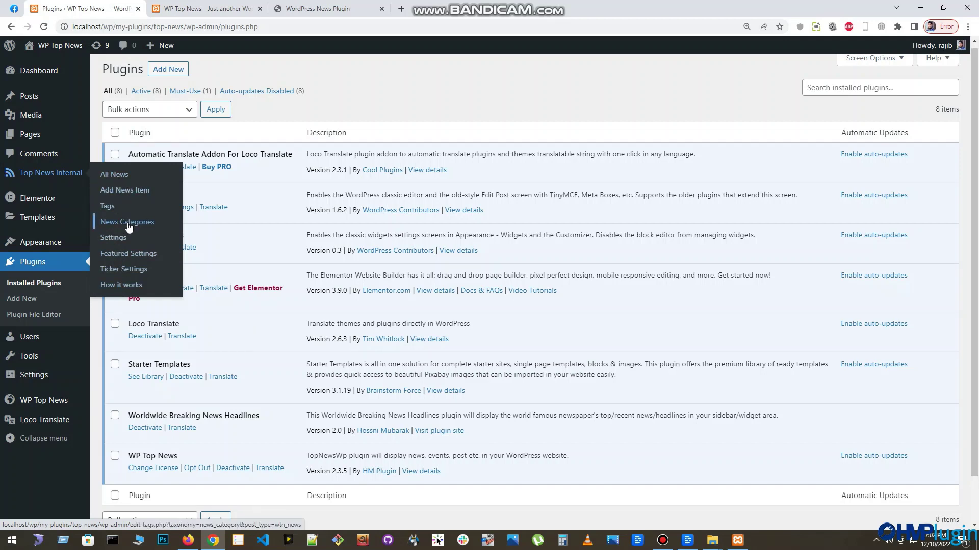
Step: Create a news item titled 'Lorem ipsum dolor sit amet, consectetur adipiscing elit' with a pasted body paragraph
click(124, 196)
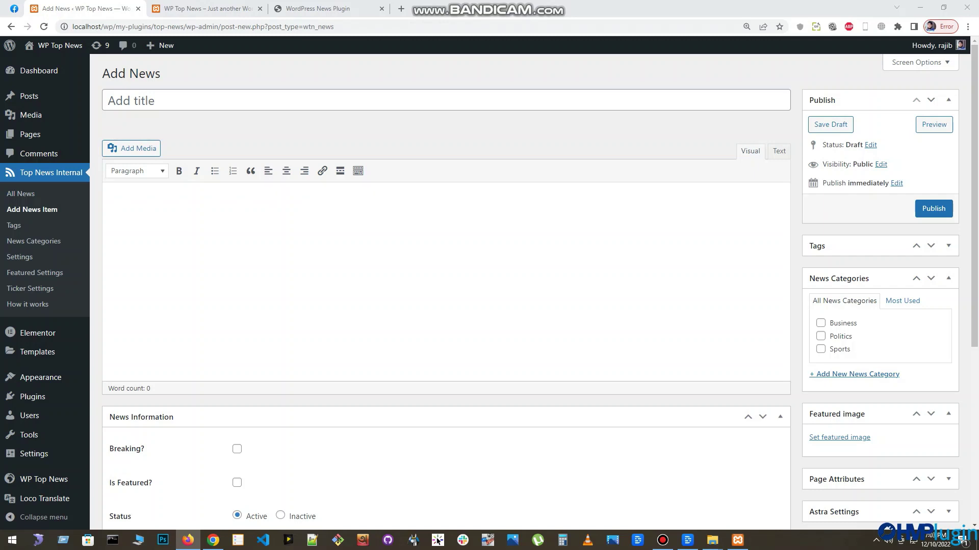
click(184, 100)
text(Lorem ipsum dolor sit amet, consectetur adipiscing elit)
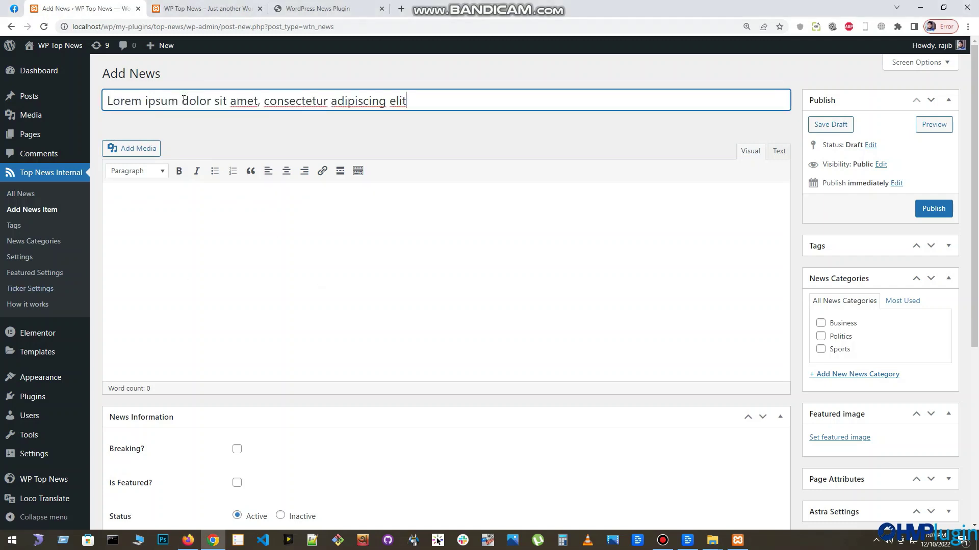
click(229, 200)
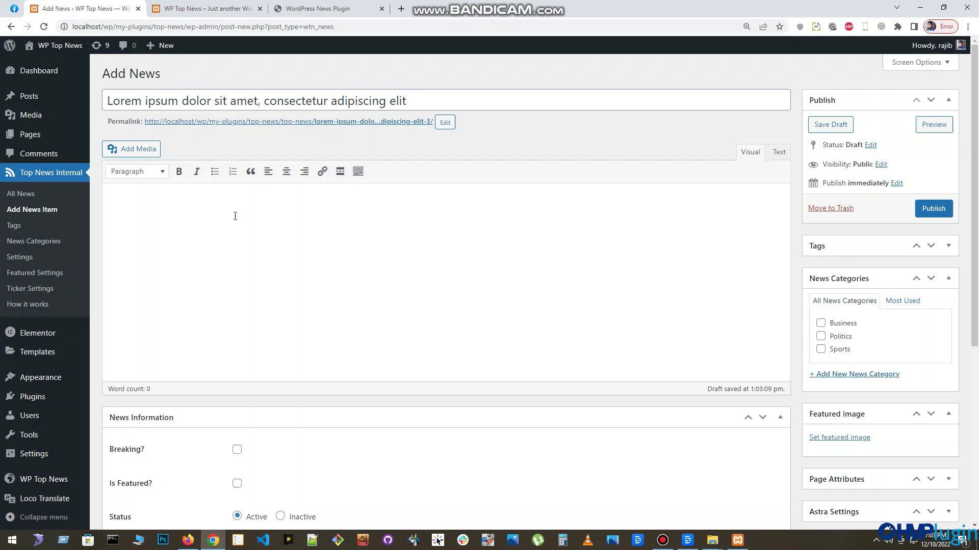
text(Lorem ipsum dolor sit amet, consectetur adipiscing elit, sed do eiusmod tempor incididunt ut labore et dolore magna aliqua. Ut enim ad minim veniam, quis nostrud exercitation ullamco laboris nisi ut aliquip ex ea commodo consequat. Duis aute irure dolor in reprehenderit in voluptate velit esse cillum dolore eu fugiat nulla pariatur. Excepteur sint occaecat cupidatat non proident, sunt in culpa qui officia deserunt mollit anim id est laborum.)
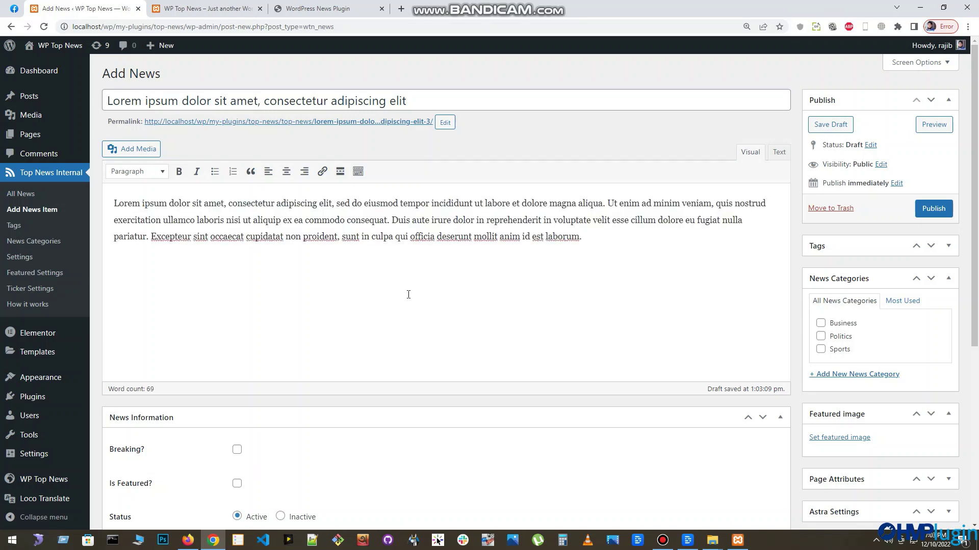
Step: Mark the news item as Breaking and publish it
scroll(300, 260, down, 2)
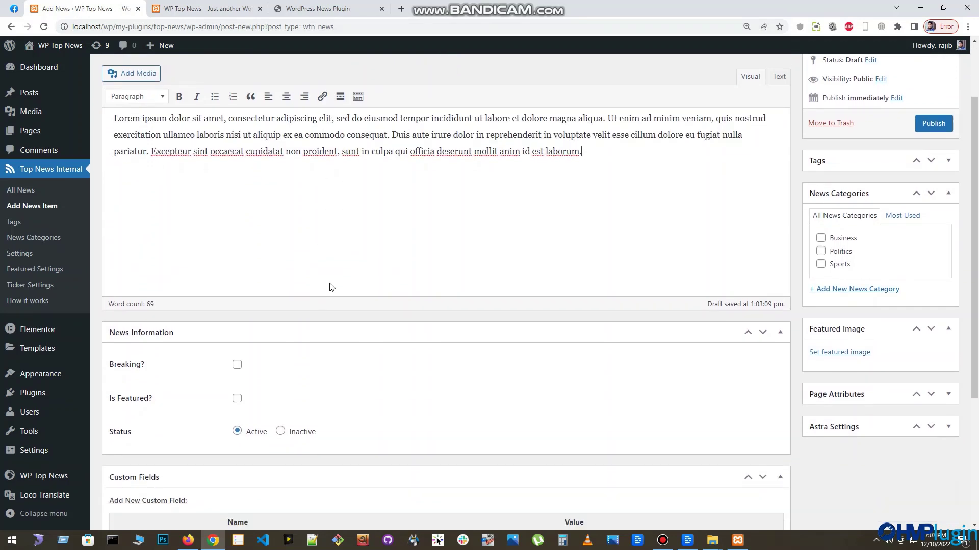
scroll(337, 292, down, 1)
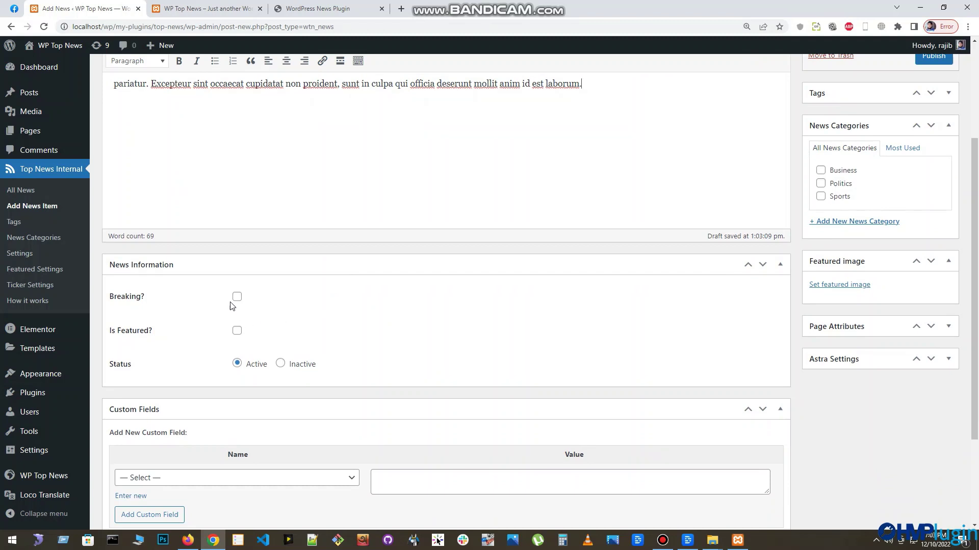
click(119, 298)
scroll(527, 303, up, 3)
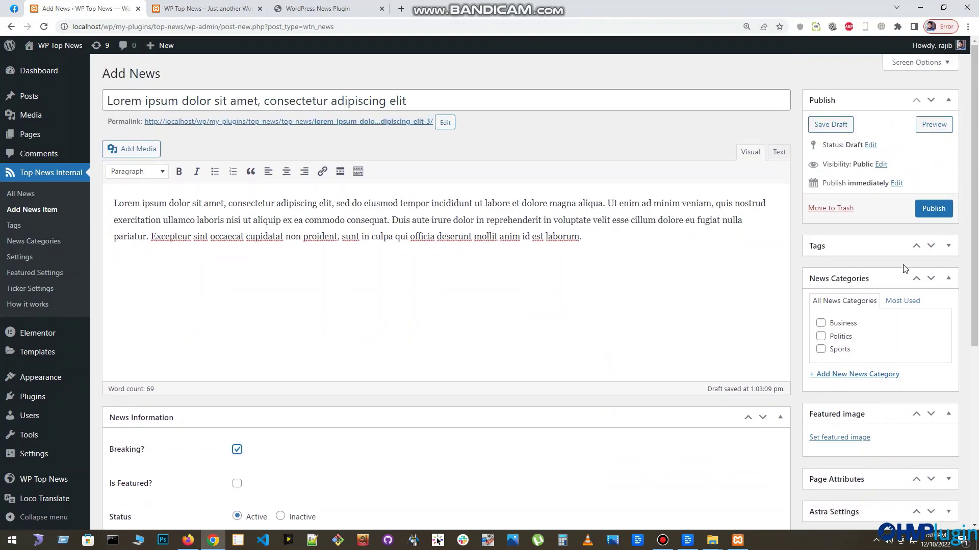
click(933, 209)
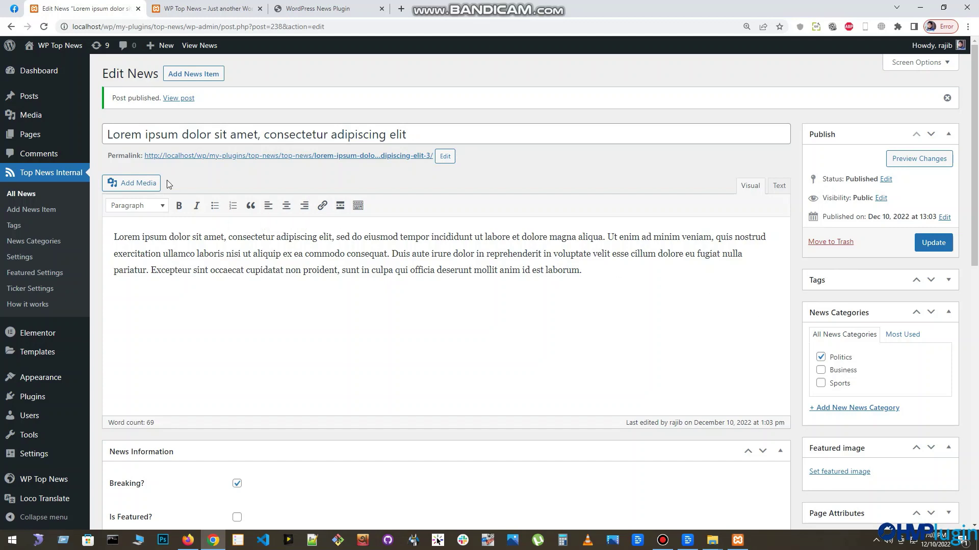
scroll(393, 204, down, 2)
scroll(403, 219, up, 2)
Step: Start a new page titled 'Breaking' with No Sidebar and Full Width / Stretched layout
click(118, 153)
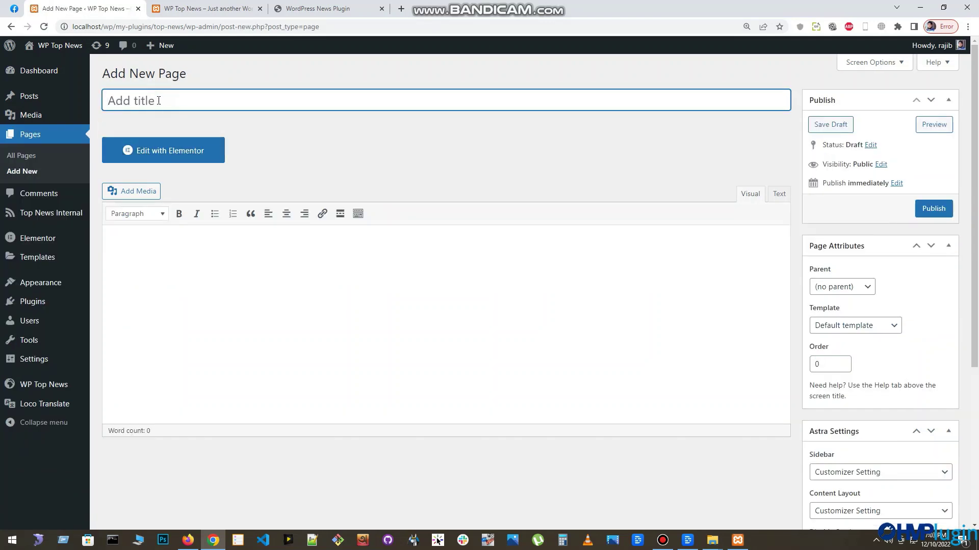
text(Break)
text(ing News)
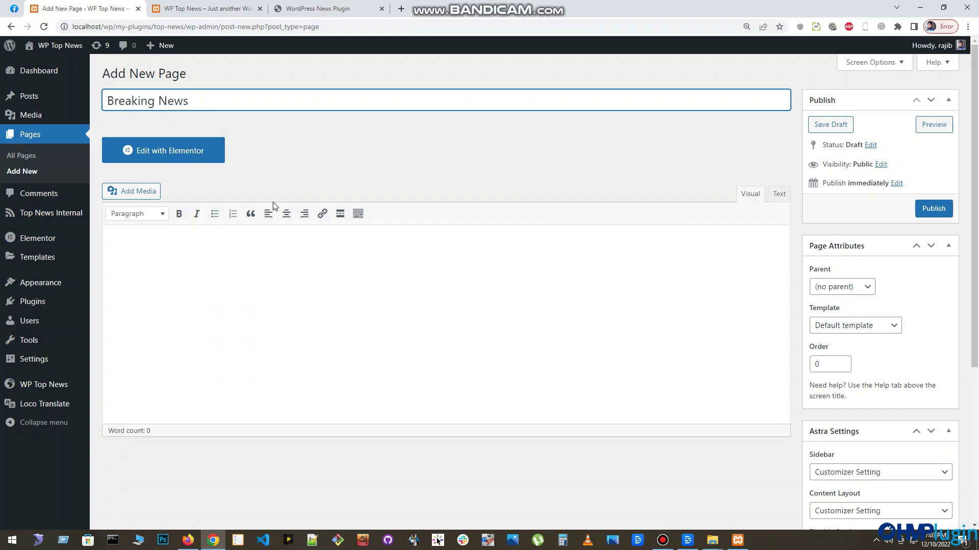
scroll(871, 347, down, 1)
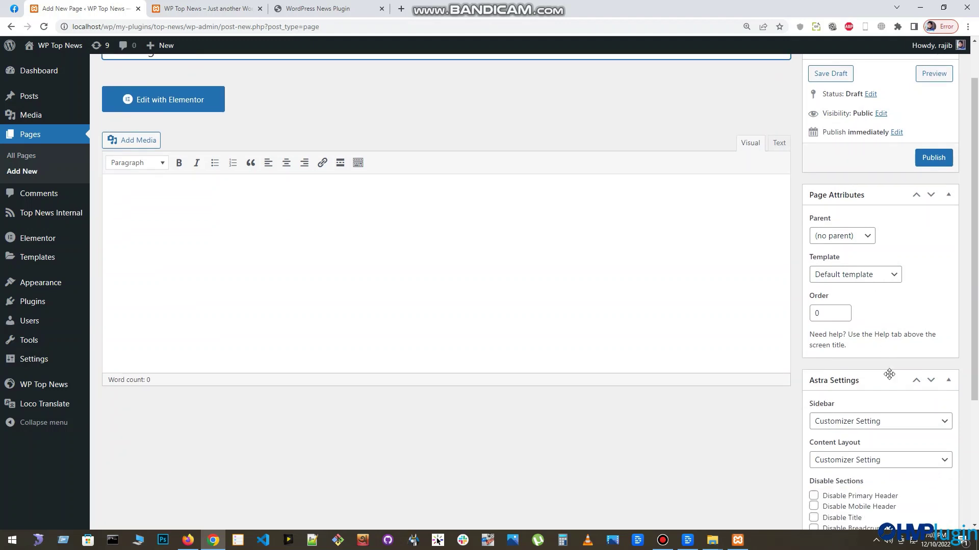
click(881, 422)
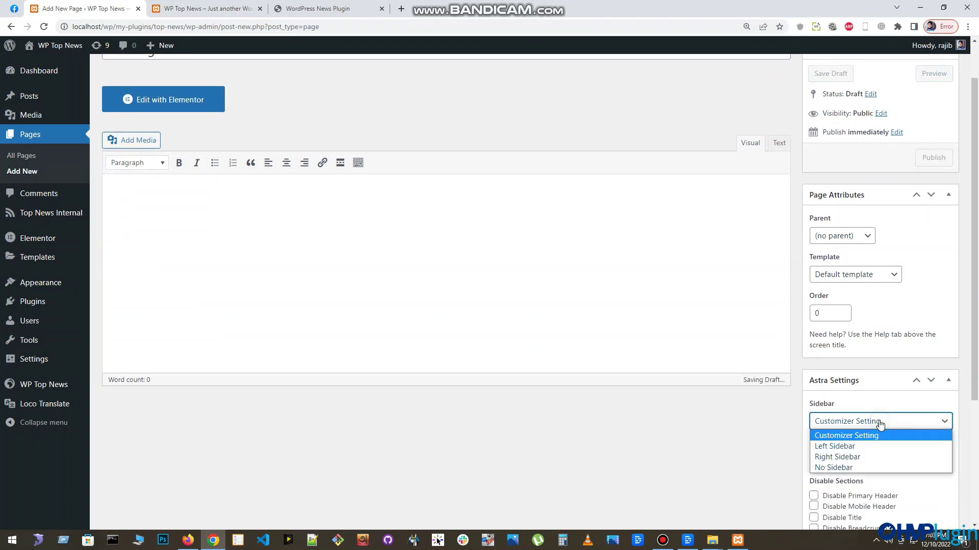
click(864, 467)
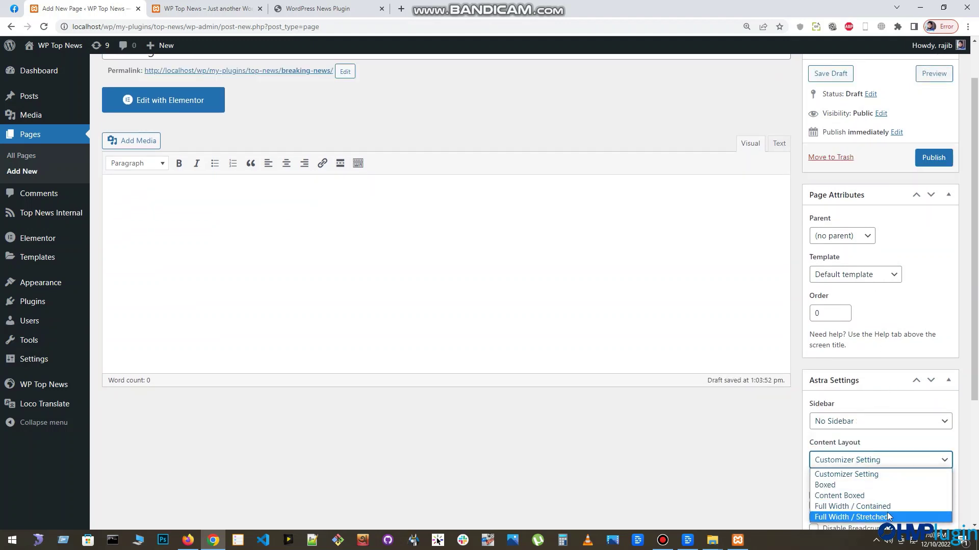
click(887, 519)
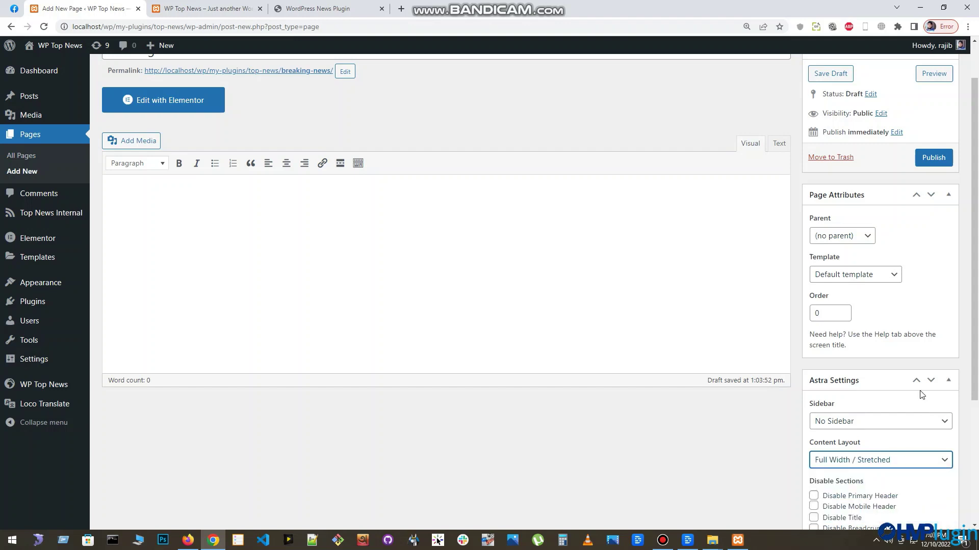
Step: Disable the page title, breadcrumb and featured image in Astra Settings
scroll(907, 382, down, 1)
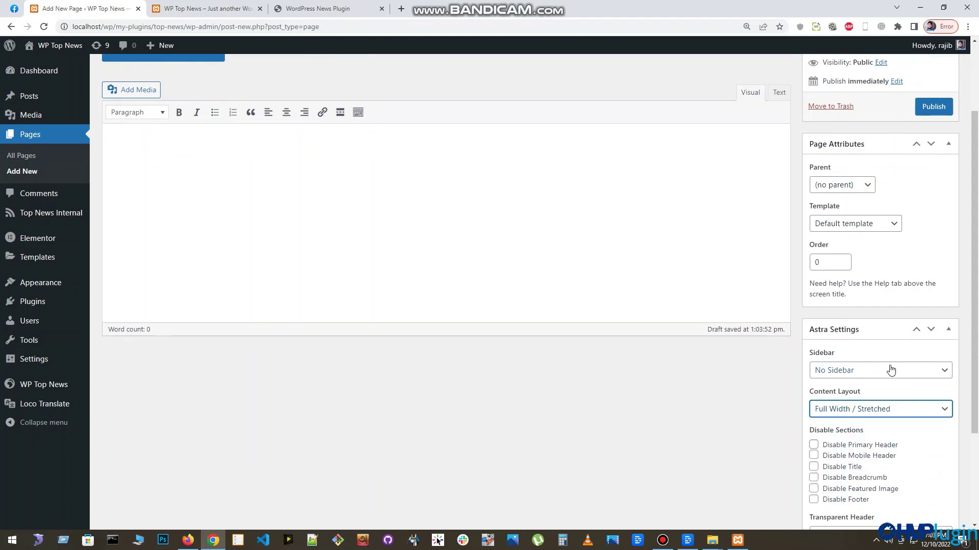
click(845, 466)
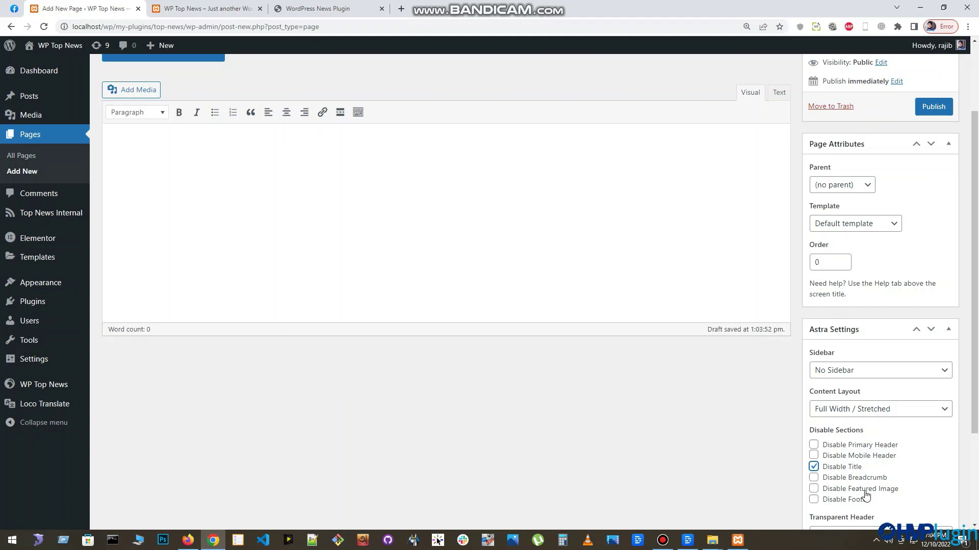
click(860, 489)
scroll(403, 293, up, 2)
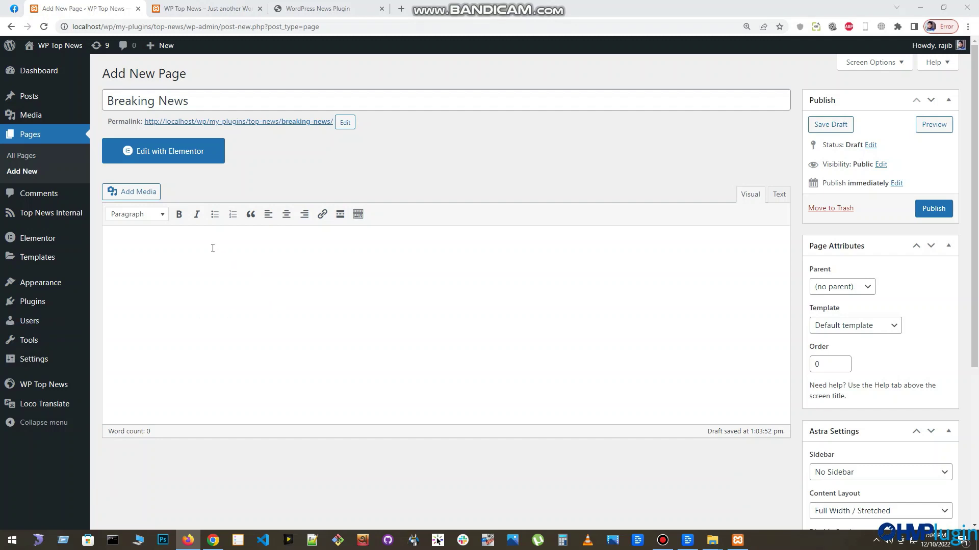
Step: Publish the page with the [wtn_news_ticker] shortcode and open its permalink in a new tab
click(212, 248)
text([wtn_news_ticker])
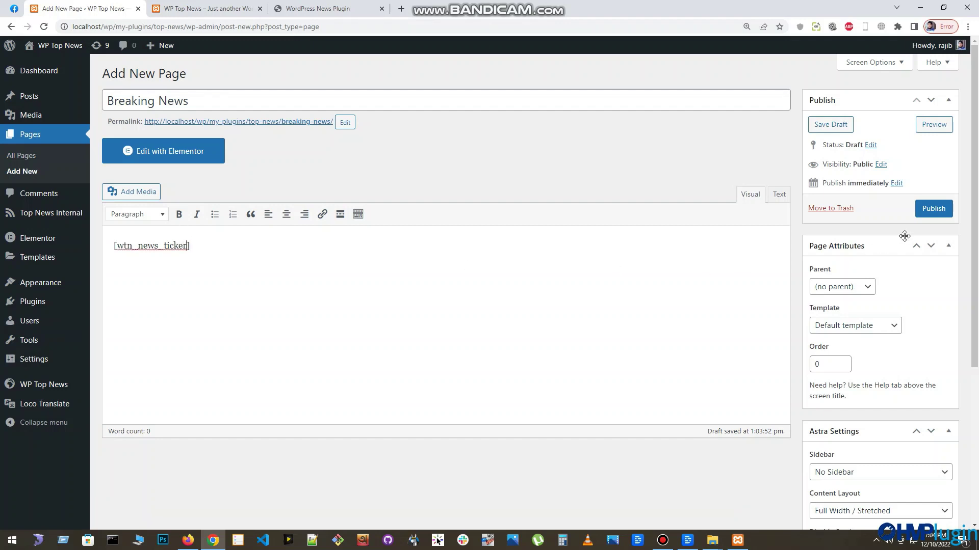
click(932, 211)
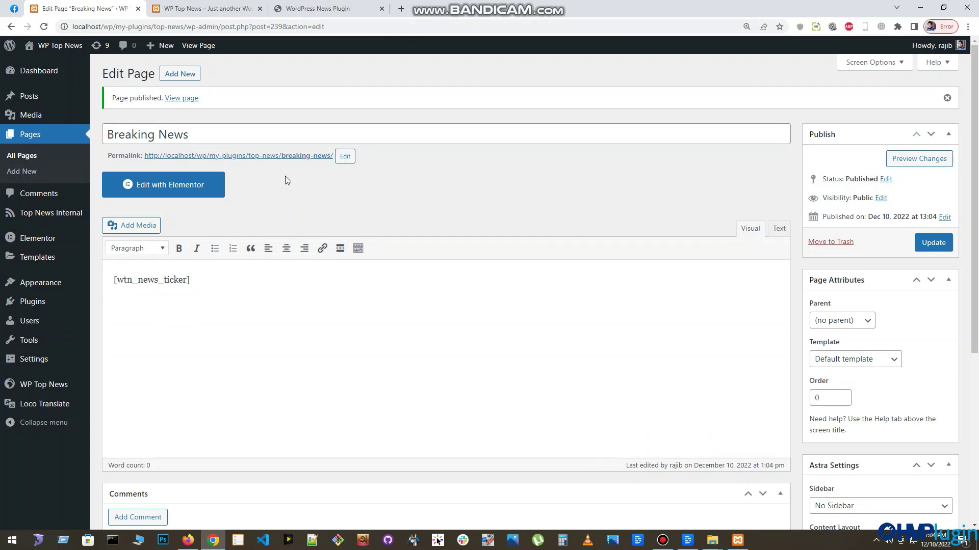
right_click(300, 156)
click(328, 158)
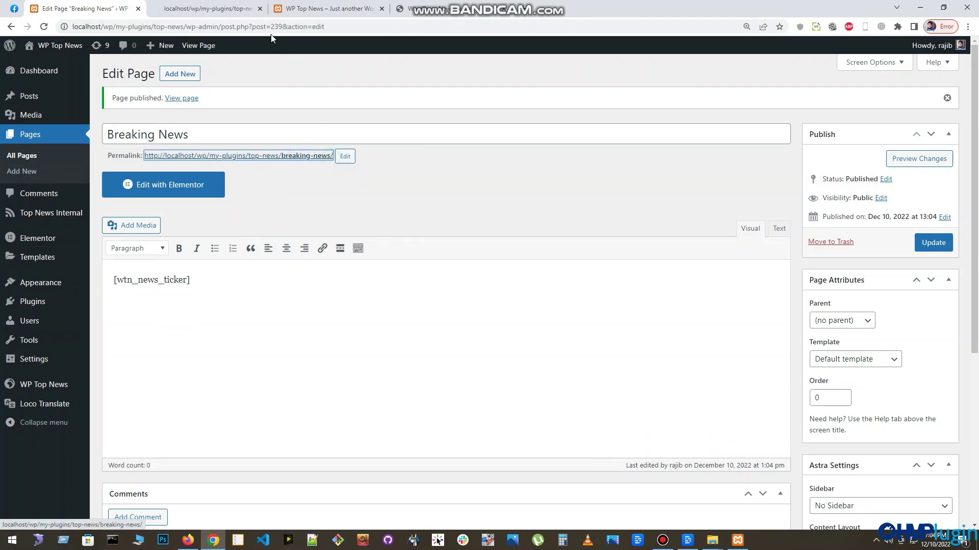
click(216, 9)
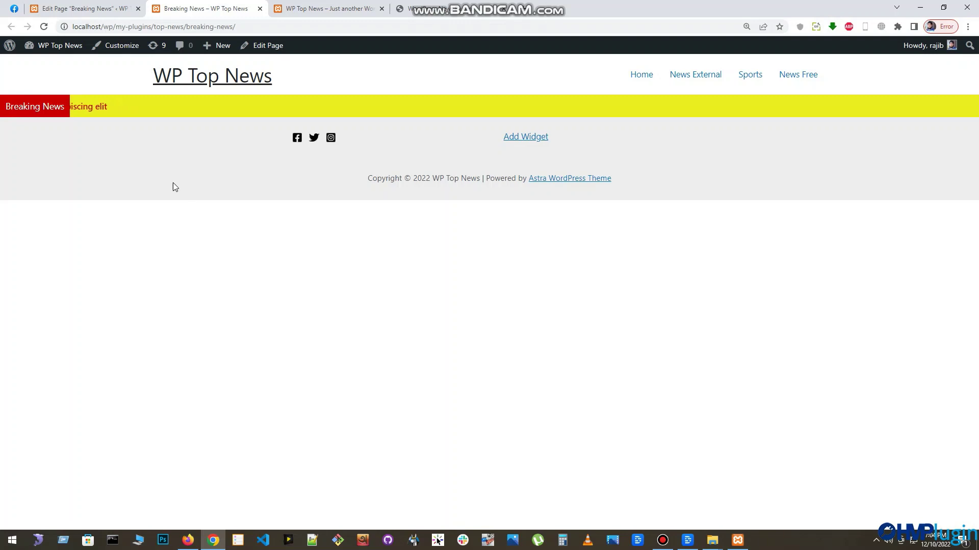
Step: Change the Breaking News page's content layout to Full Width / Contained and update it
click(111, 10)
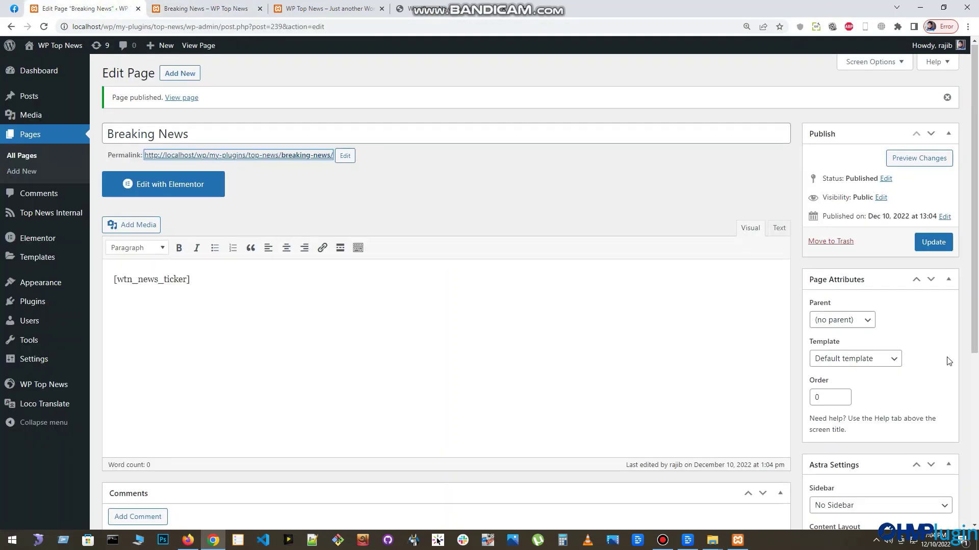
scroll(948, 361, down, 4)
click(874, 341)
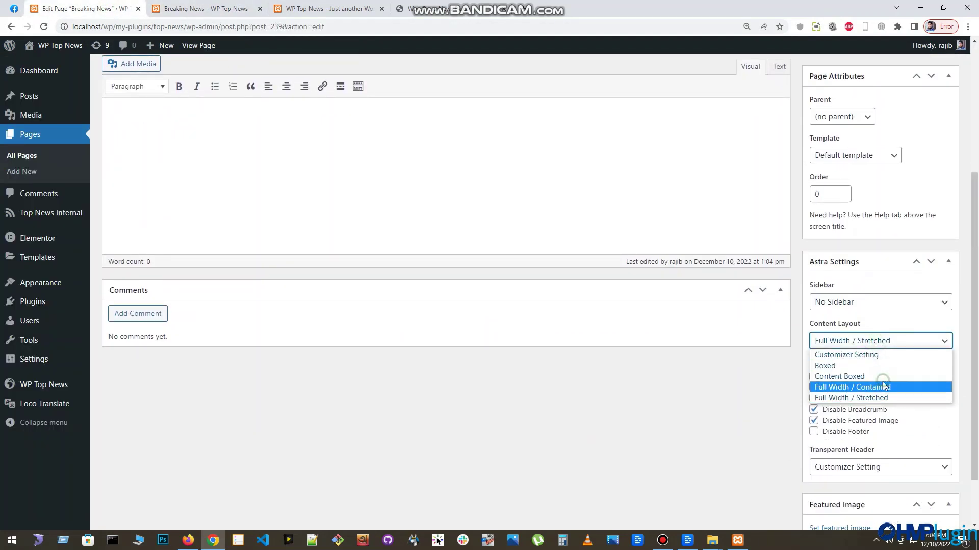
click(884, 387)
scroll(895, 376, up, 2)
click(932, 141)
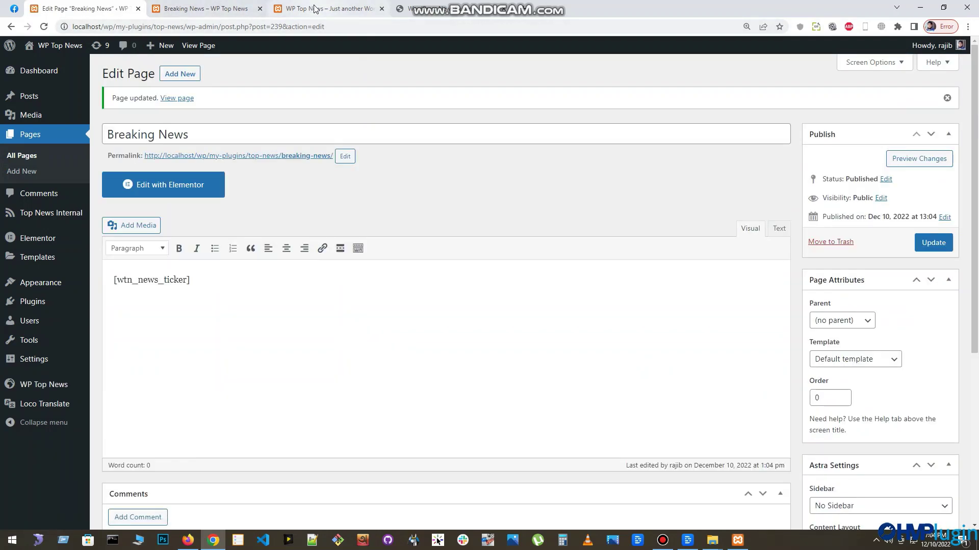
Step: Reload the live Breaking News page to check the ticker width
click(265, 9)
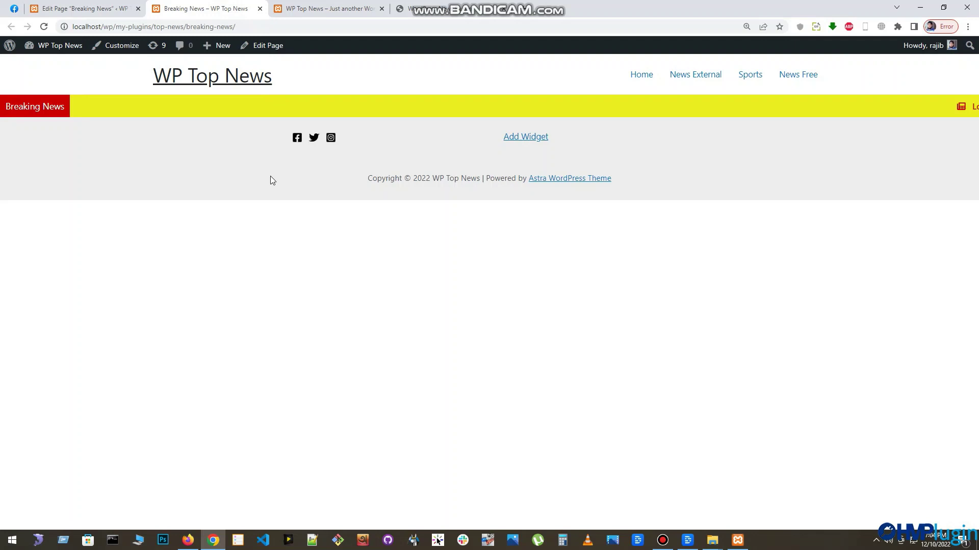
key(F5)
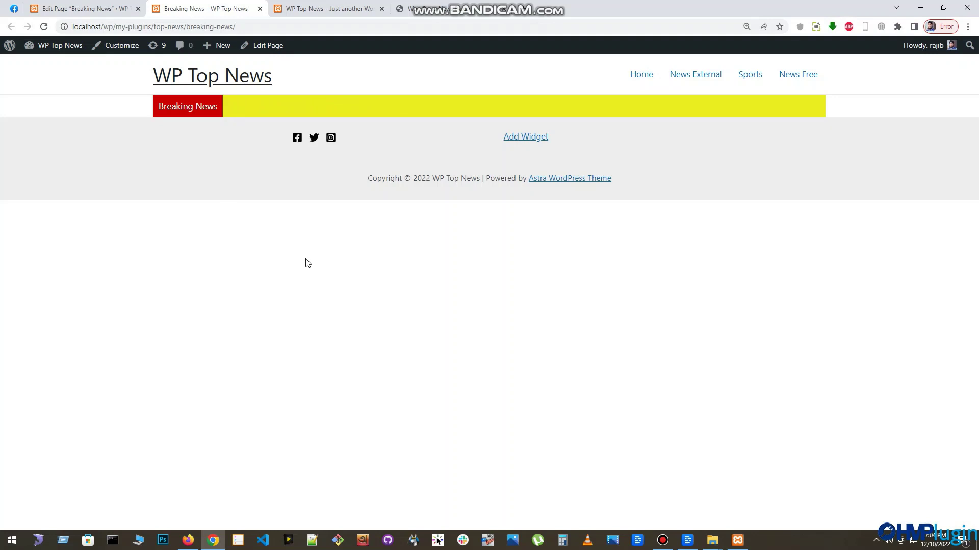
click(96, 10)
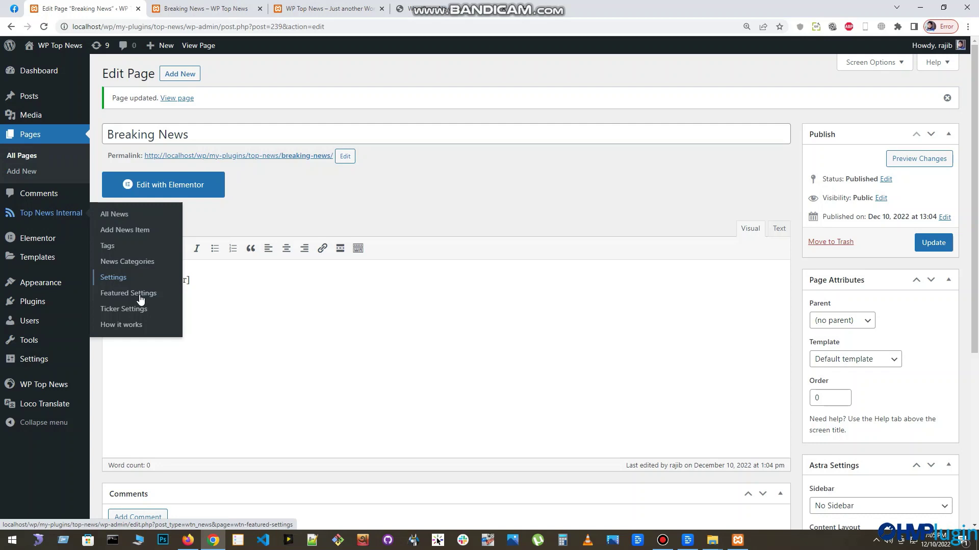
mouse_move(50, 213)
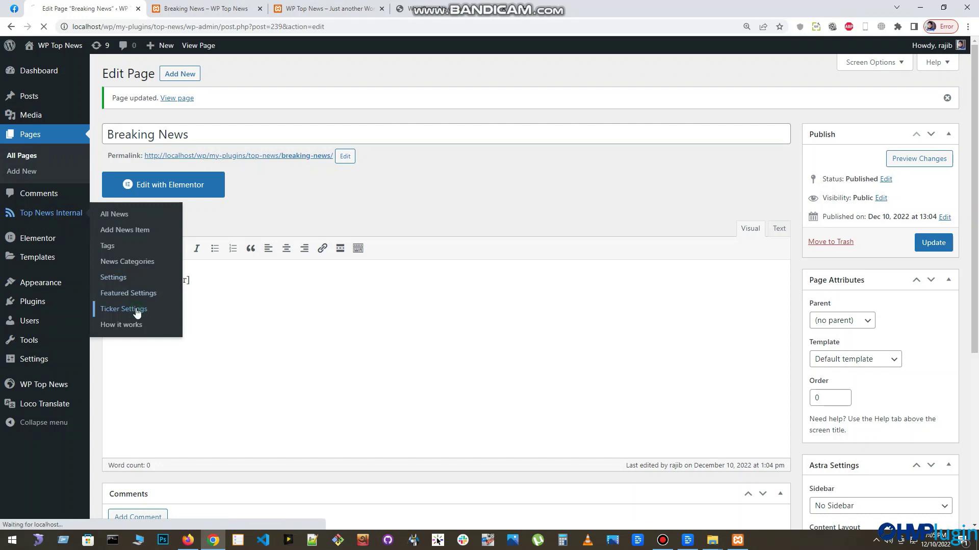
Step: Change the Ticker Label Text from Breaking to Live and save the ticker settings
click(136, 311)
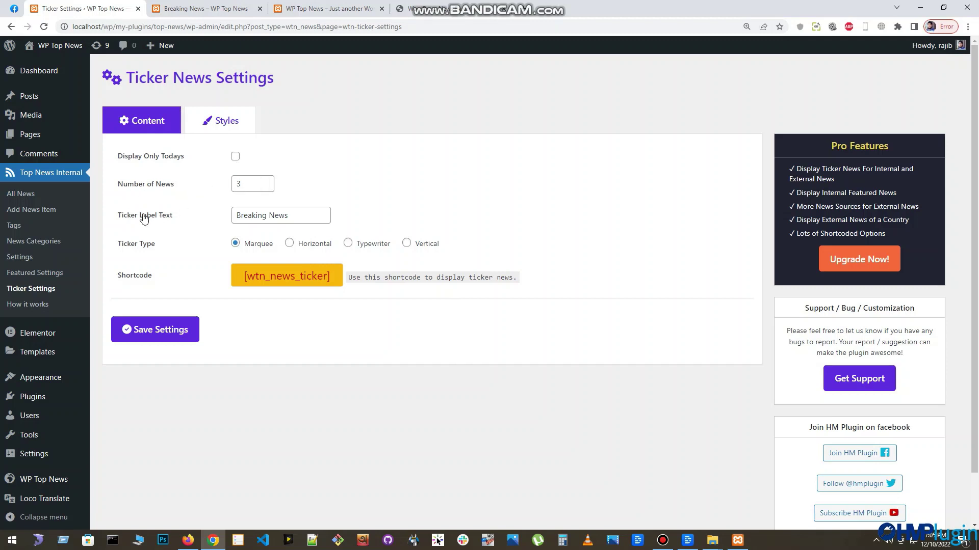
click(250, 218)
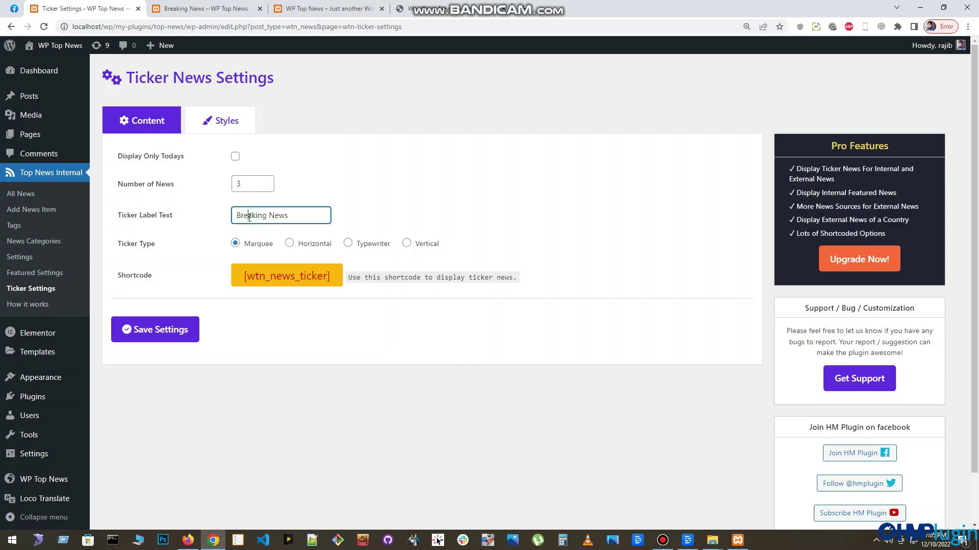
drag(294, 214, 236, 215)
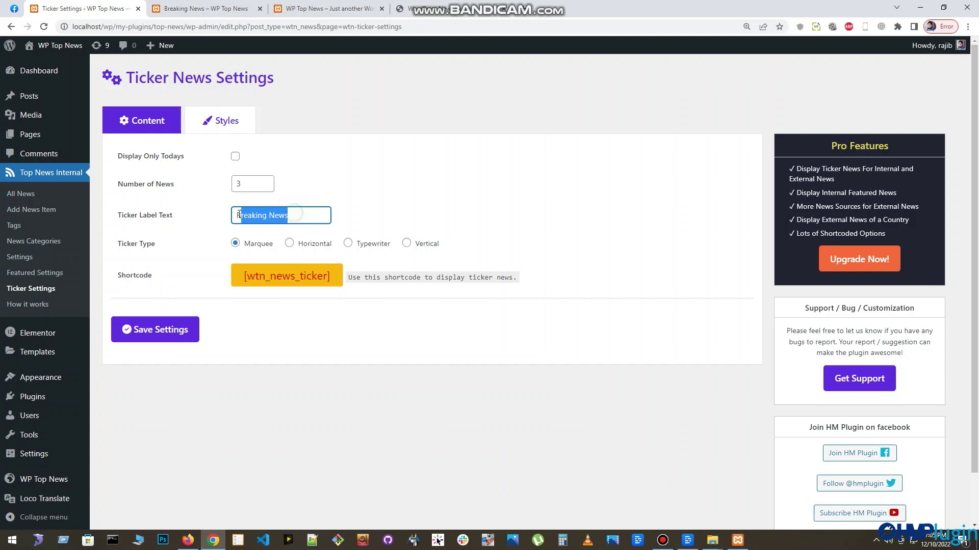
double_click(248, 215)
text(Live)
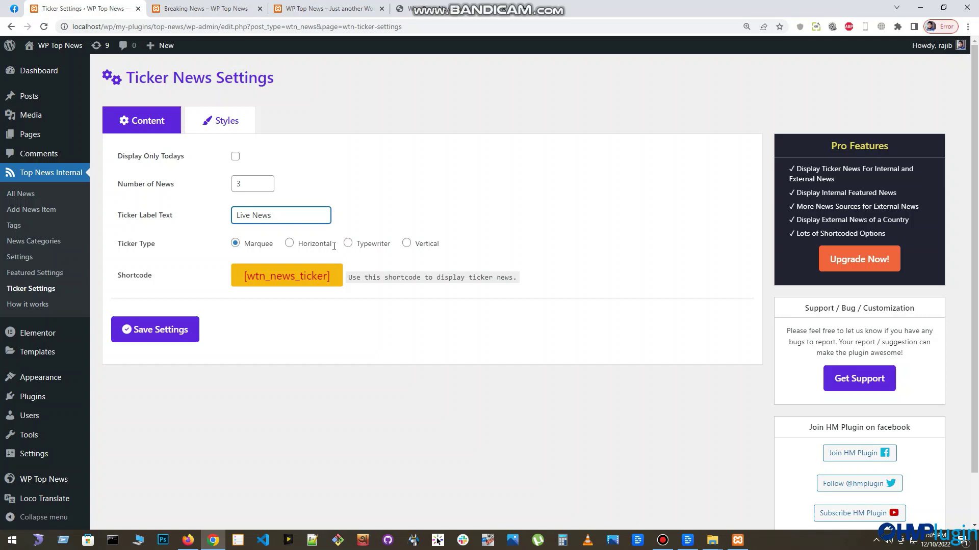
click(175, 329)
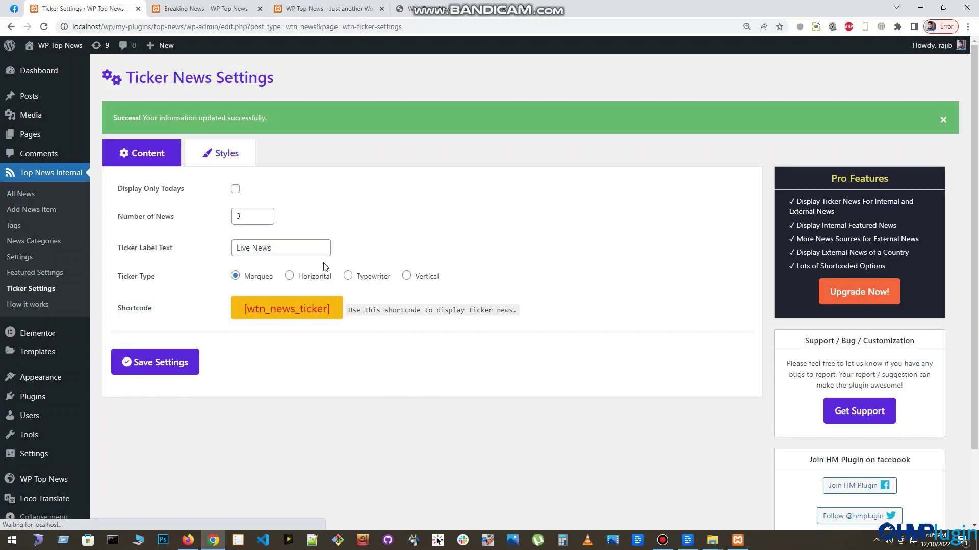
Step: Reload the Breaking News page to confirm the 'Live News' label
click(207, 8)
key(F5)
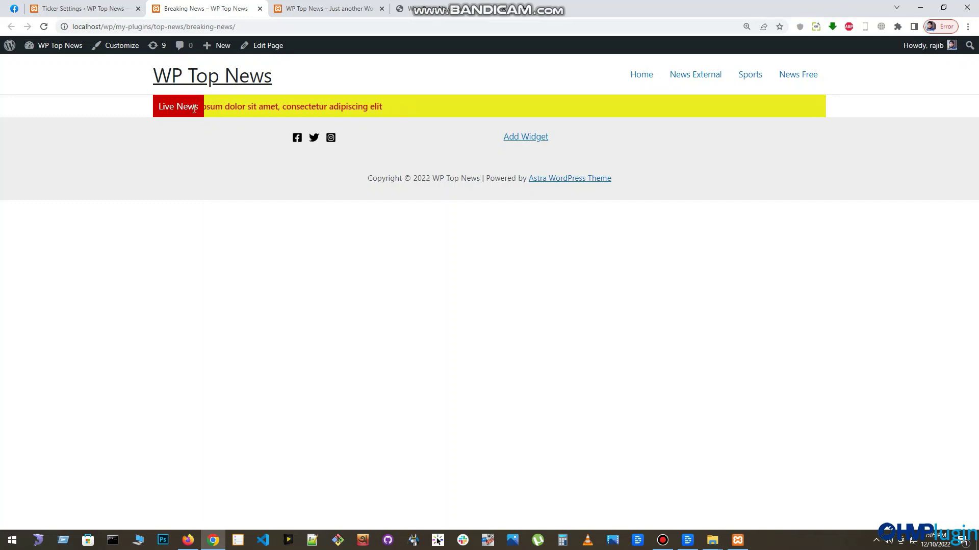
click(84, 9)
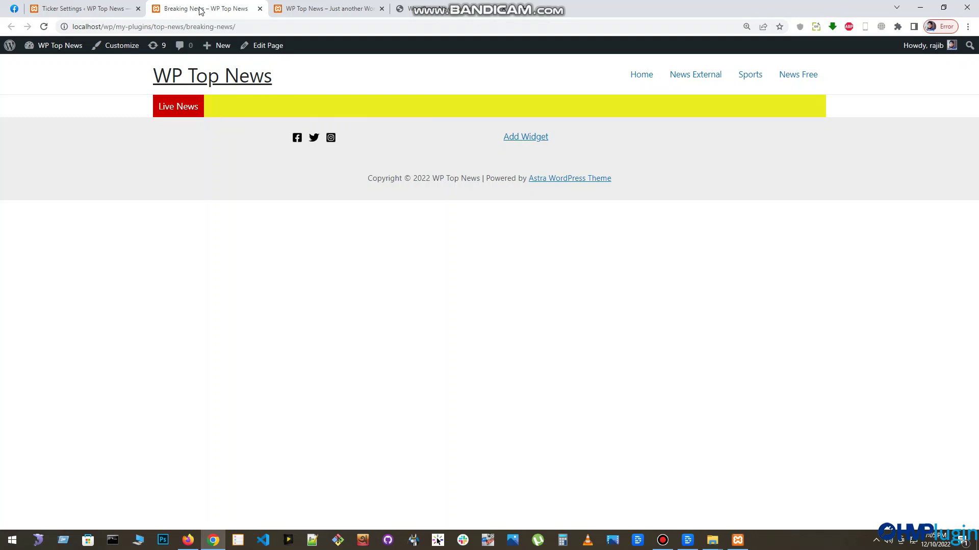
Step: Save the ticker type as Typewriter and preview it on the Breaking News page
click(97, 10)
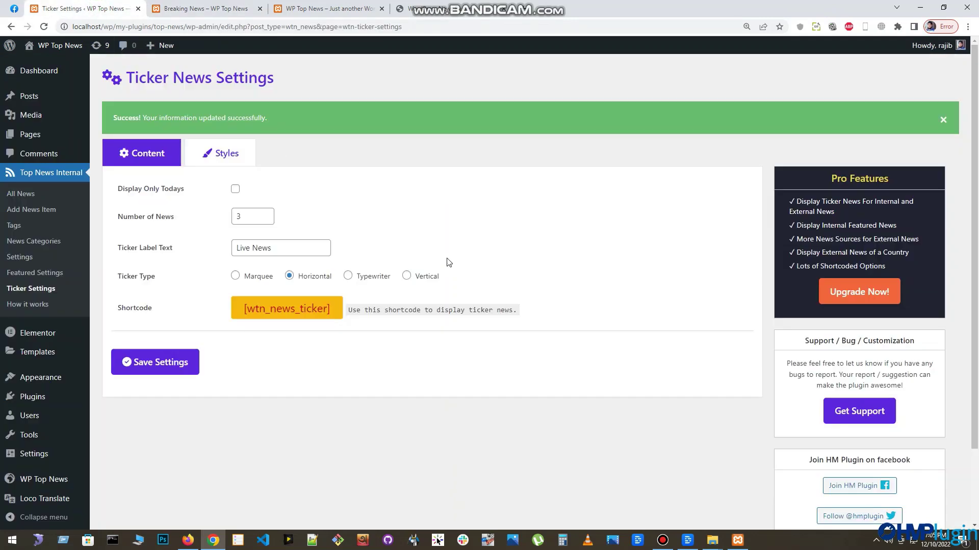
click(374, 277)
click(191, 362)
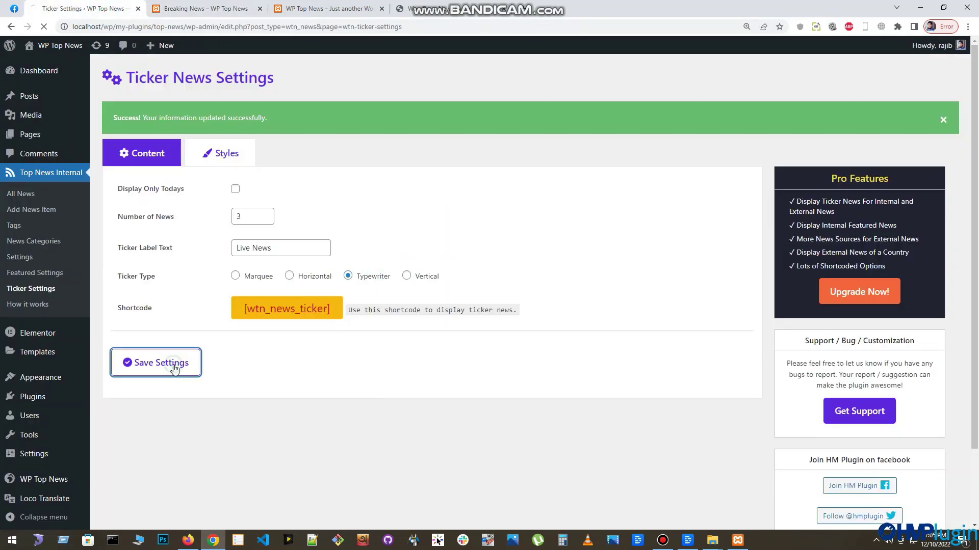
click(207, 11)
key(F5)
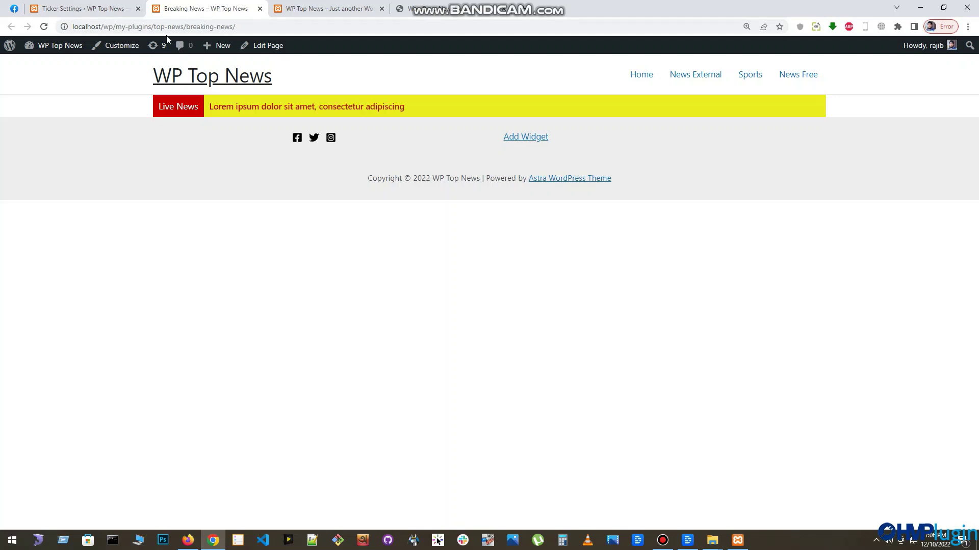
Step: Save the ticker type as Vertical and preview it on the Breaking News page
click(90, 11)
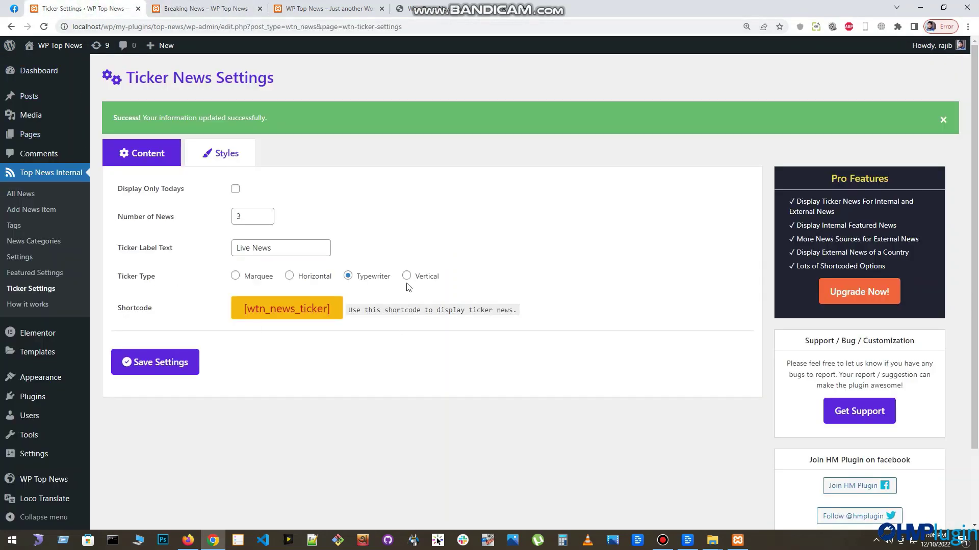
click(419, 277)
click(161, 362)
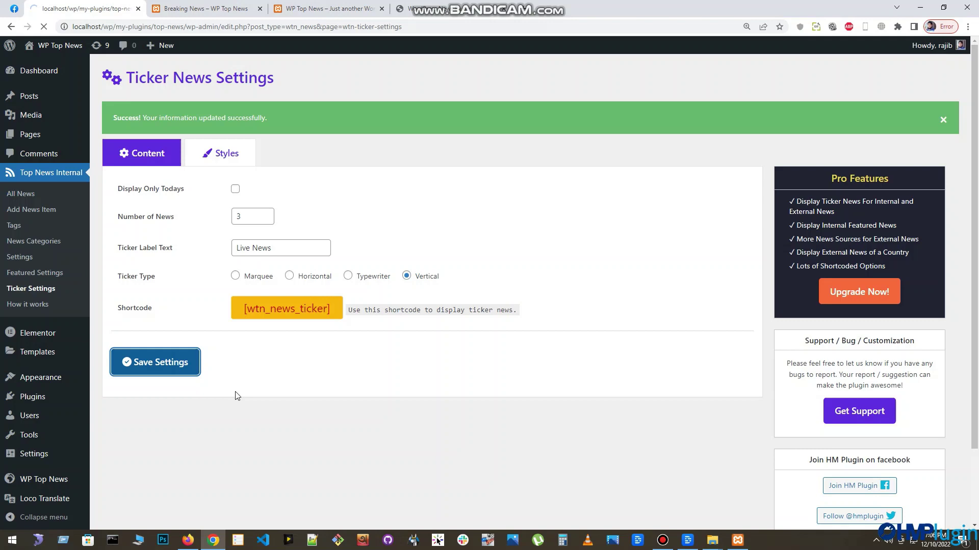
click(201, 8)
key(F5)
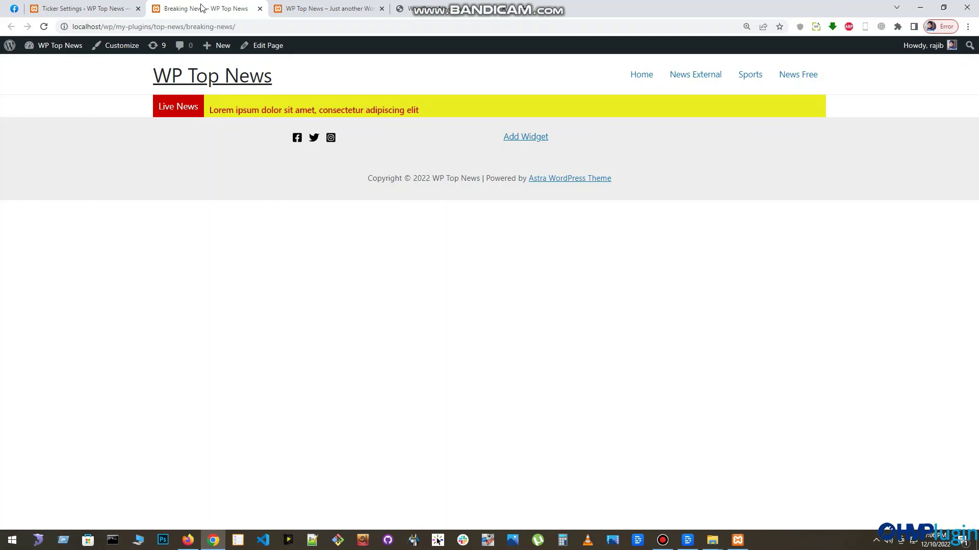
Step: On the ticker Styles tab, make the label background blue and the content background white
click(107, 10)
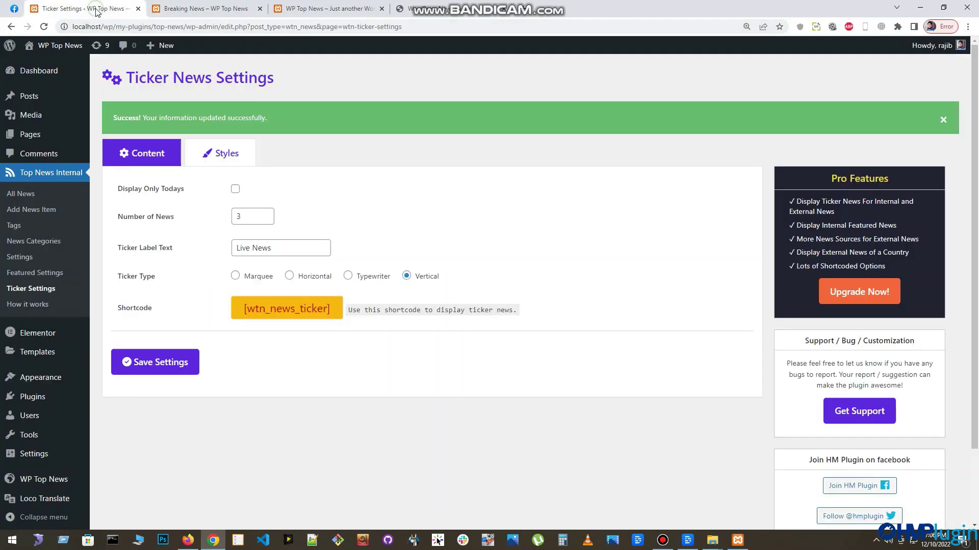
click(239, 154)
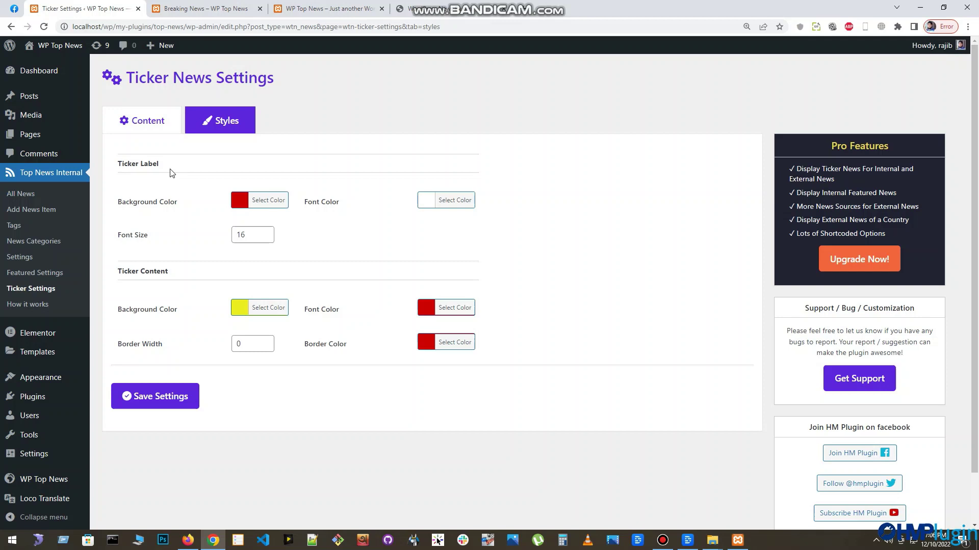
click(262, 203)
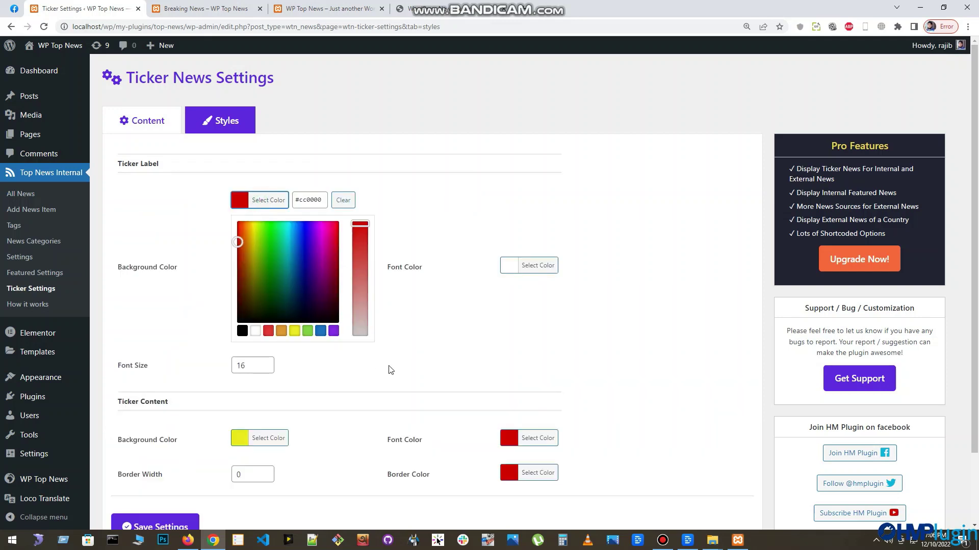
click(320, 334)
click(432, 335)
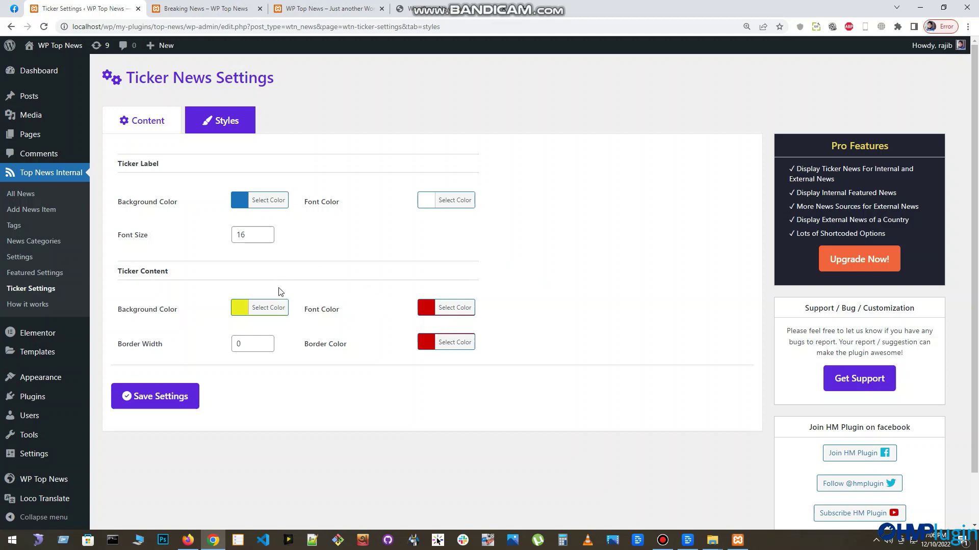
click(268, 311)
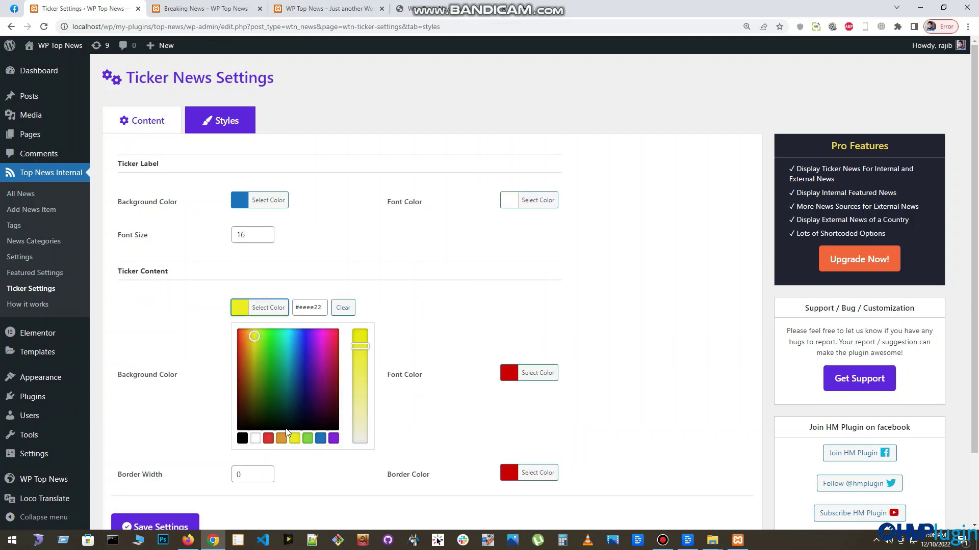
click(255, 439)
click(462, 312)
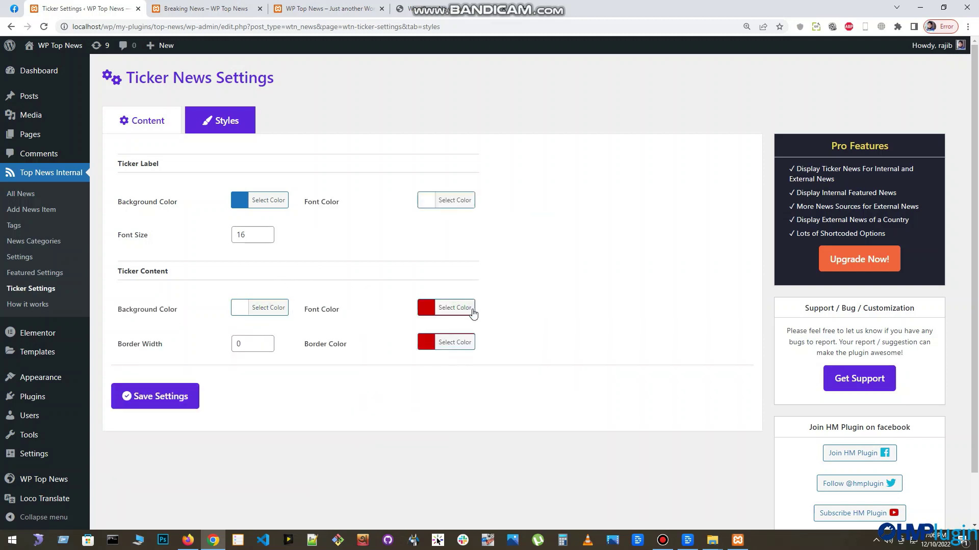
Step: Set the ticker text colour to purple and the border colour to blue
click(458, 309)
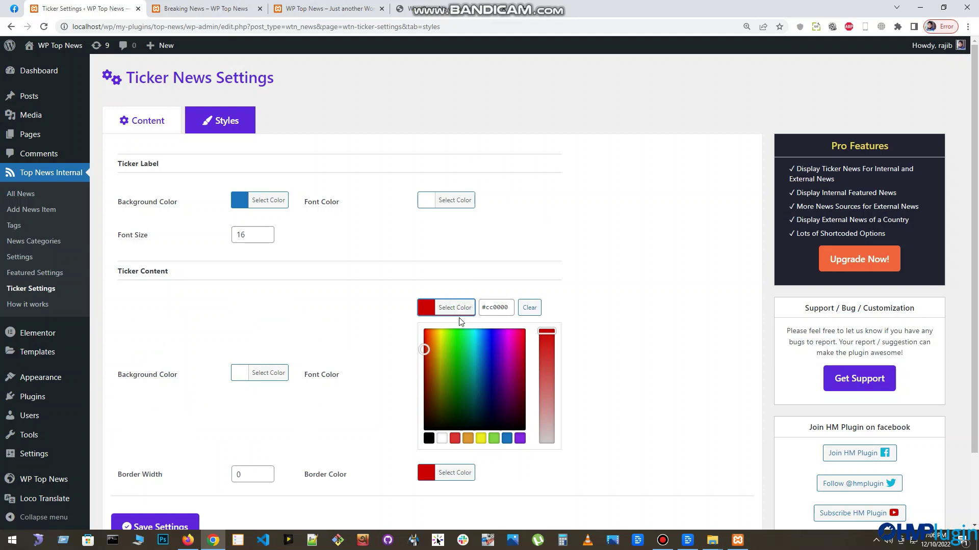
click(519, 438)
click(609, 394)
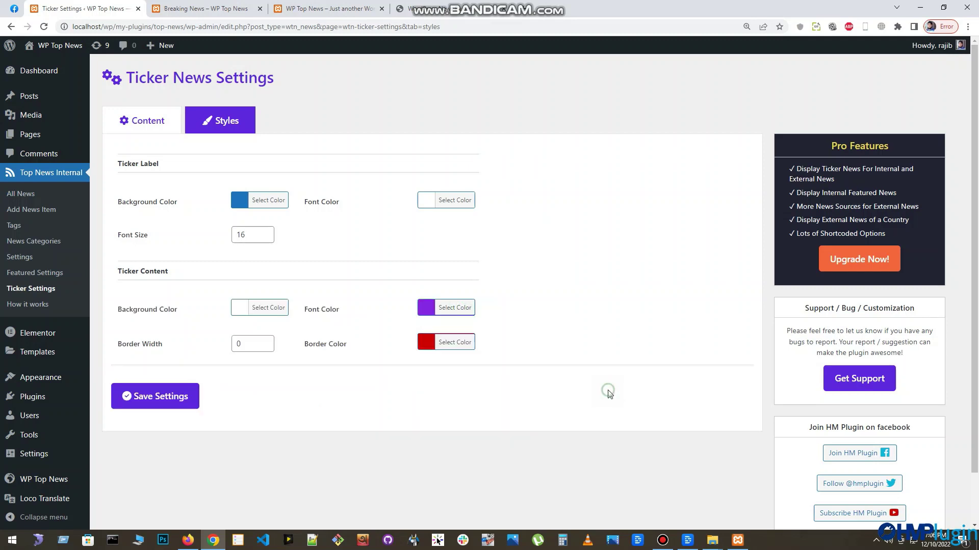
click(451, 344)
click(507, 473)
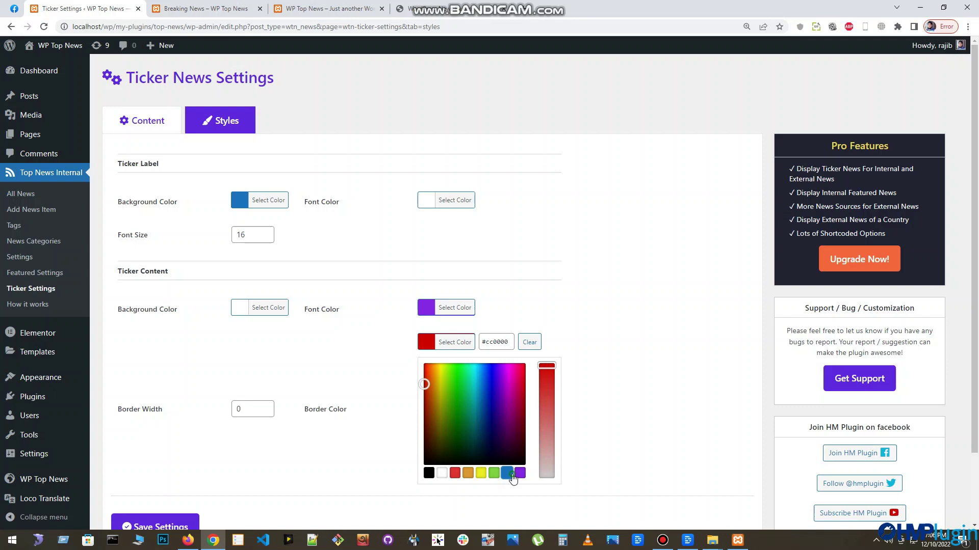
click(623, 428)
Step: Set the border width to 2, save the styles, and reload the Breaking News page
click(171, 401)
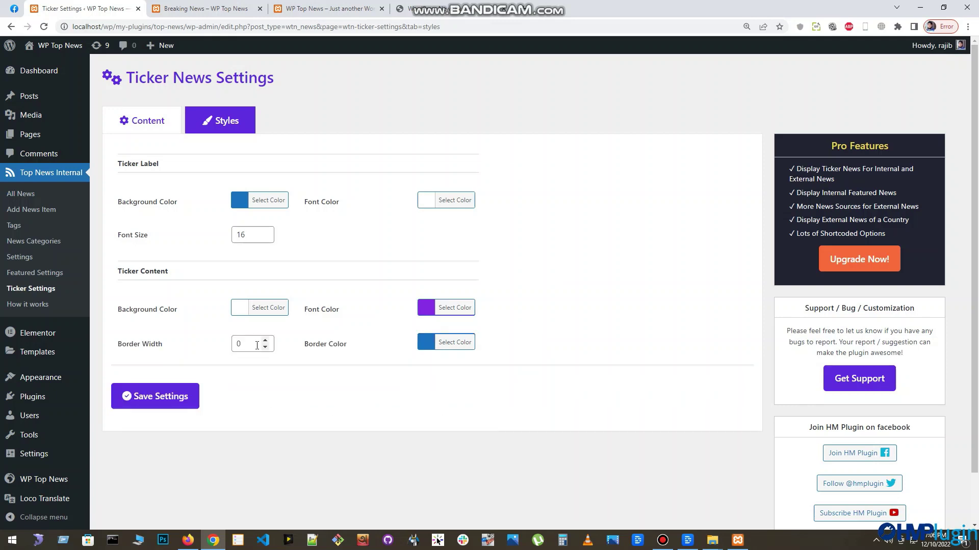
double_click(264, 341)
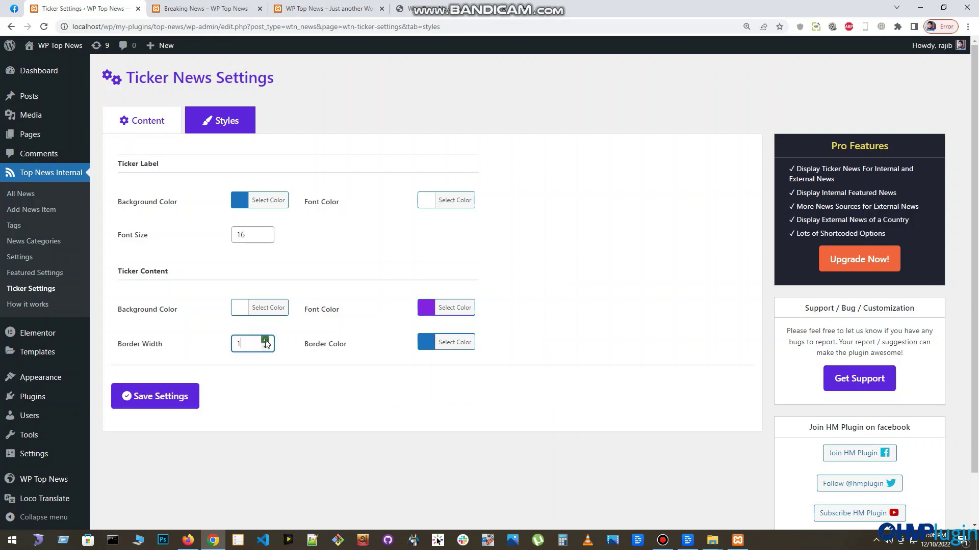
click(163, 396)
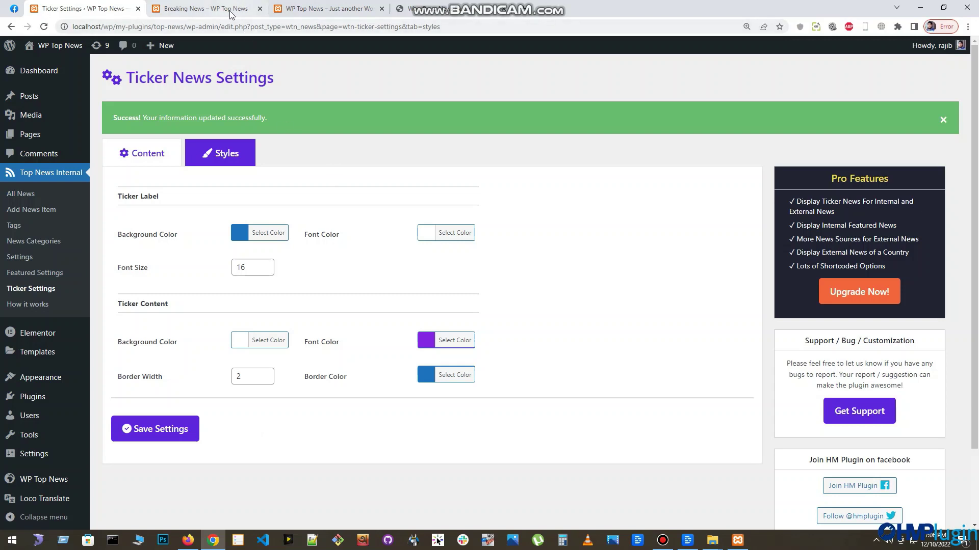
click(229, 10)
key(F5)
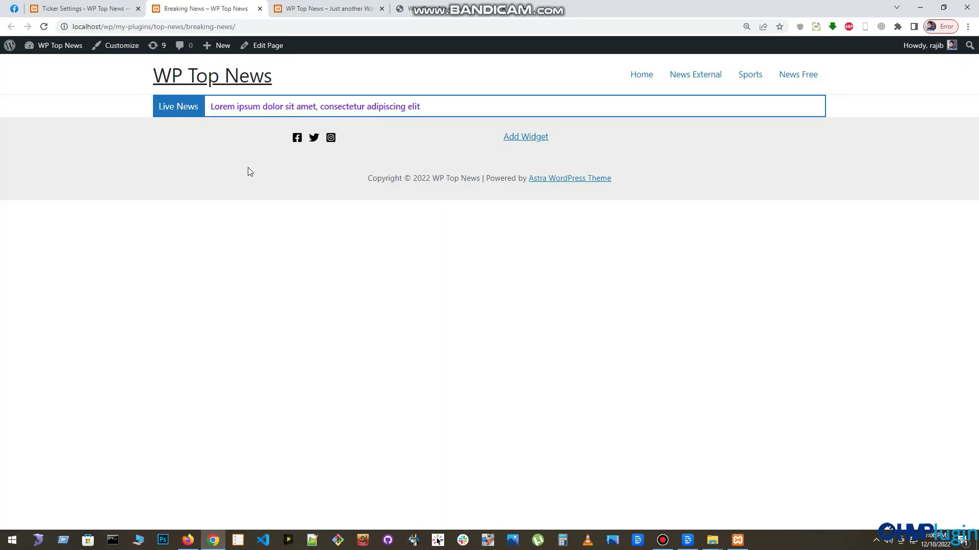
Step: Open the ticker's Content tab and highlight the [wtn_news_ticker] shortcode
click(122, 8)
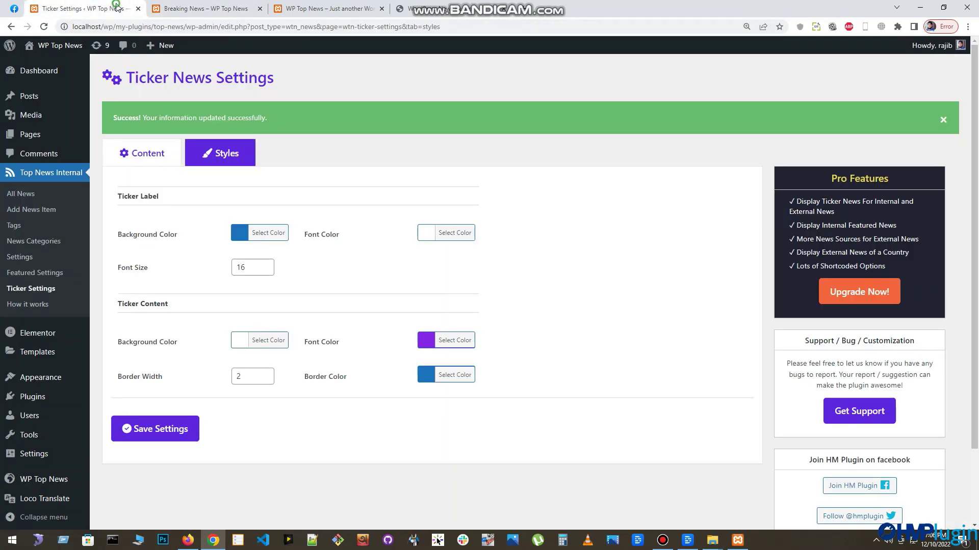
click(145, 154)
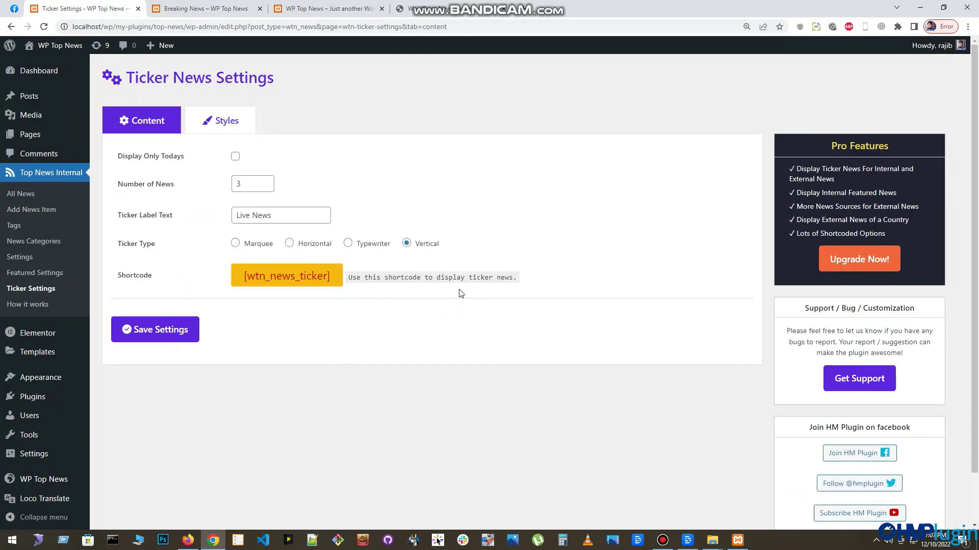
click(269, 278)
click(350, 330)
key(alt+Tab)
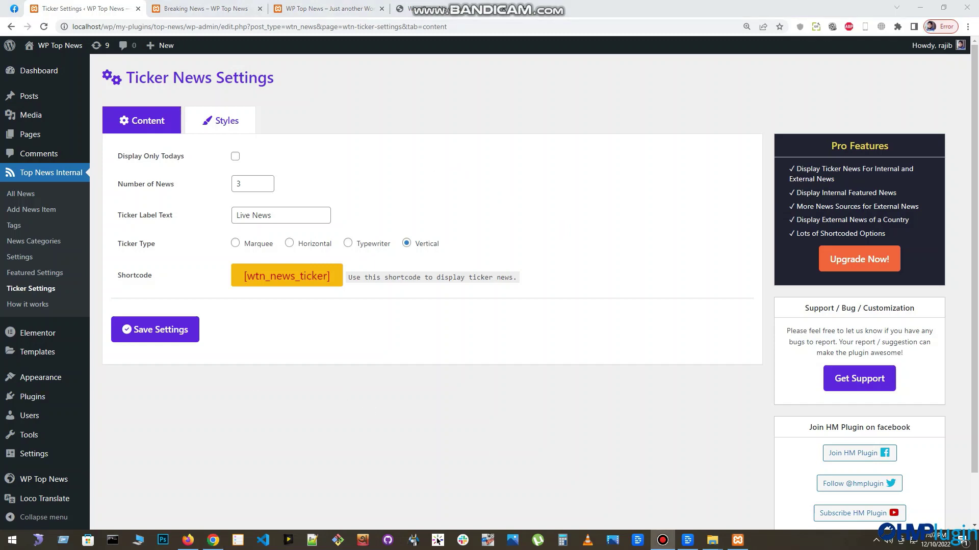